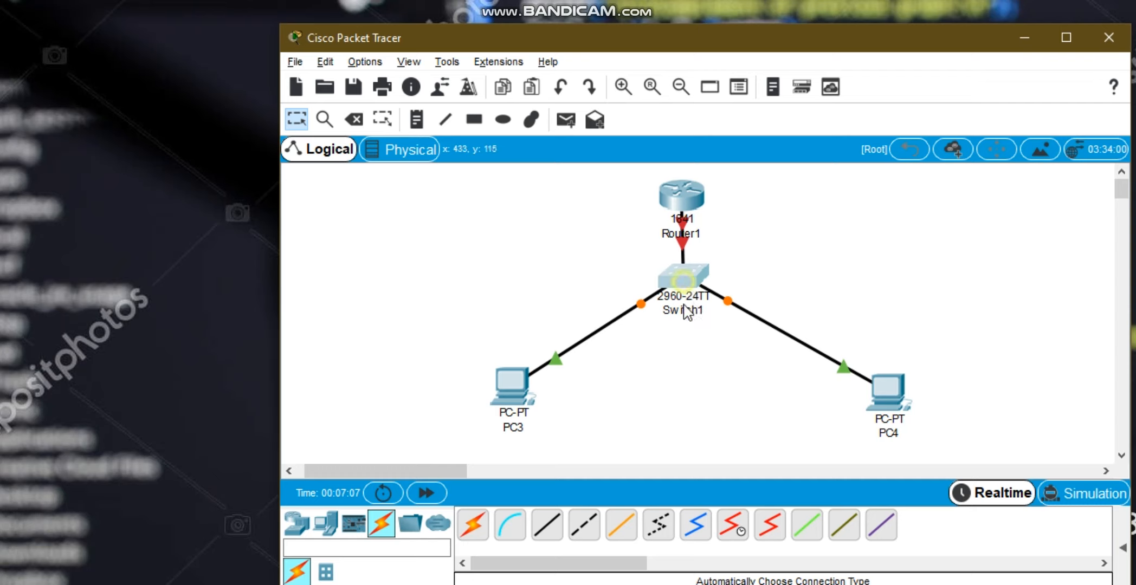
- Move Switch1 farther below the router, then relabel the router 192.168.10.1/24 and copy that label text
{"action": "left_click_drag", "start_coordinate": [683, 308], "coordinate": [680, 352]}
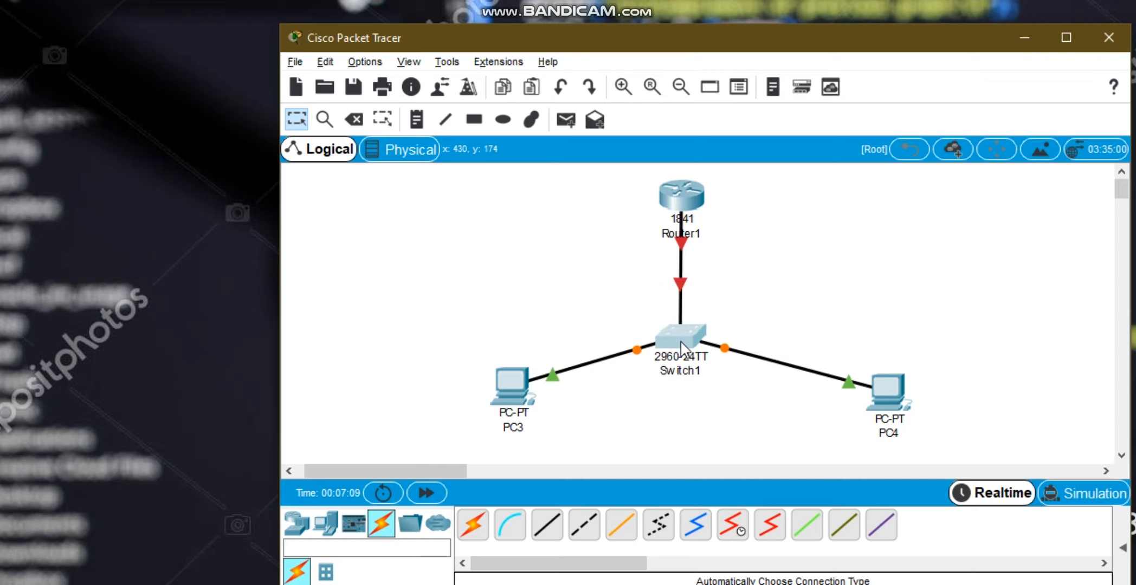
{"action": "left_click", "coordinate": [690, 234]}
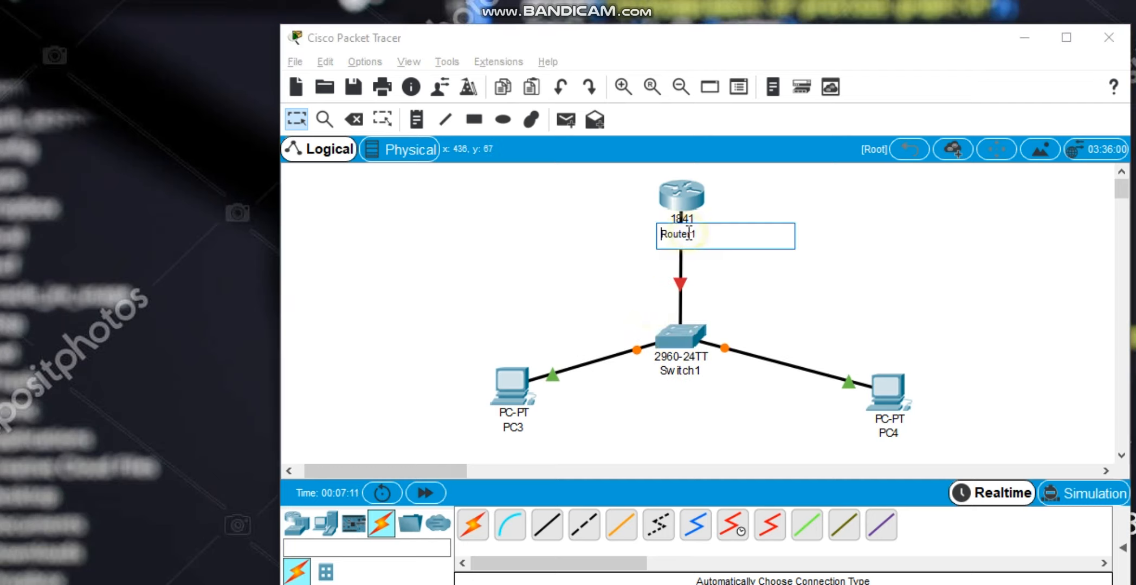
{"action": "left_click_drag", "start_coordinate": [697, 236], "coordinate": [638, 240]}
{"action": "type", "text": "192.168.10.1/24"}
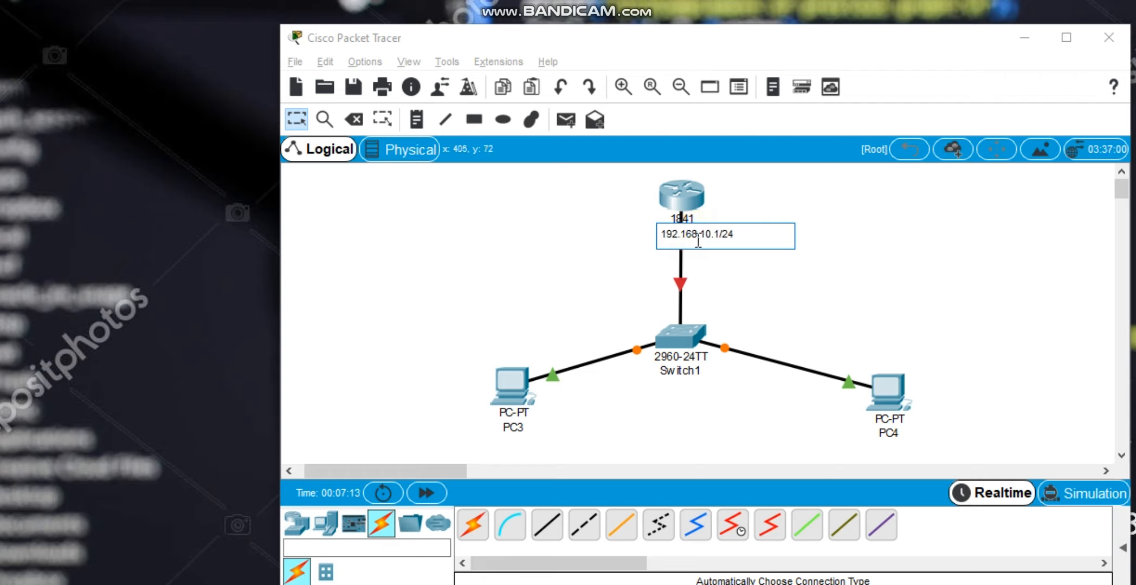
{"action": "left_click_drag", "start_coordinate": [744, 239], "coordinate": [658, 239]}
{"action": "key", "text": "ctrl+c"}
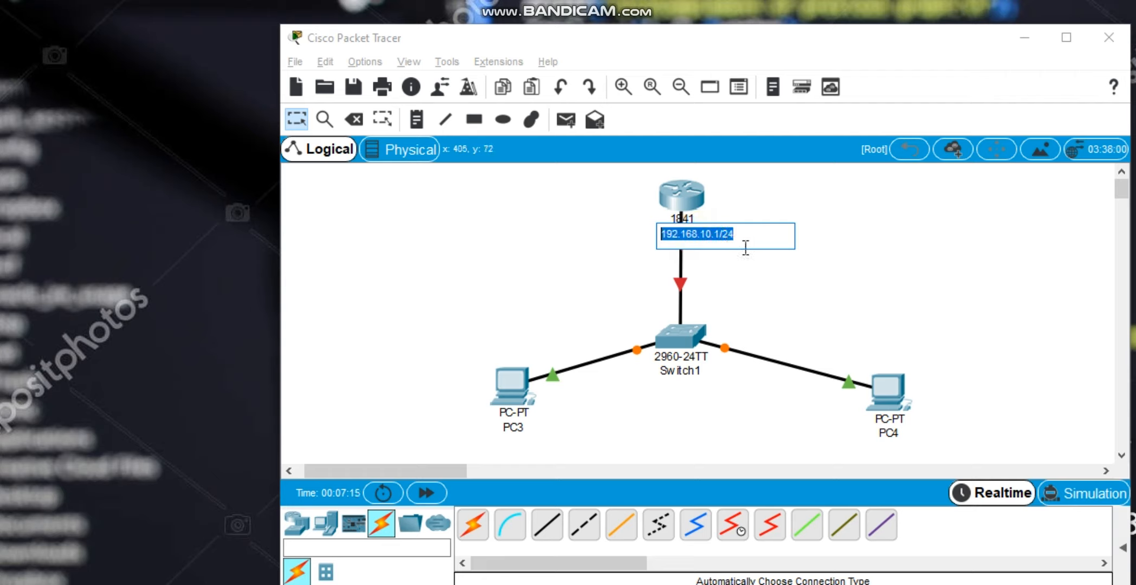
{"action": "left_click", "coordinate": [743, 277]}
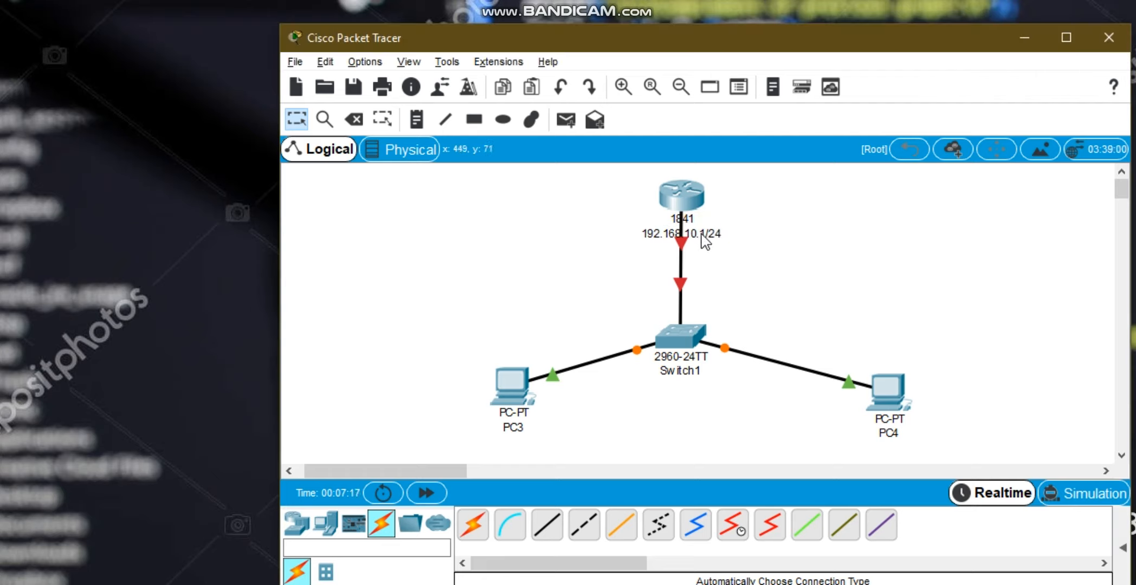
{"action": "left_click_drag", "start_coordinate": [703, 242], "coordinate": [706, 244]}
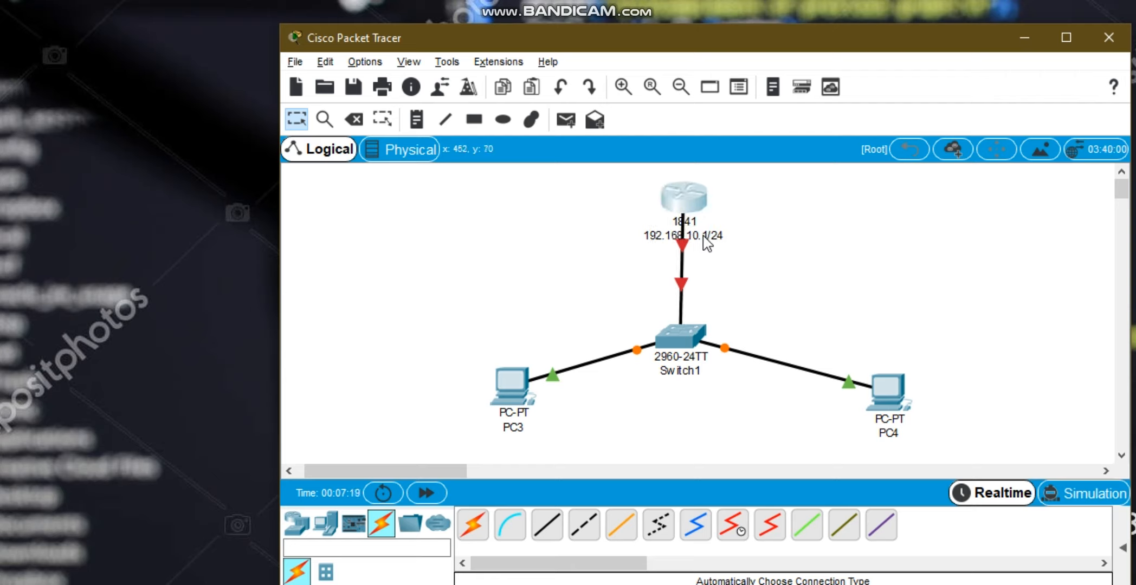
- Relabel PC3 as 192.168.10.2/24, reusing the copied router address
{"action": "left_click", "coordinate": [518, 428]}
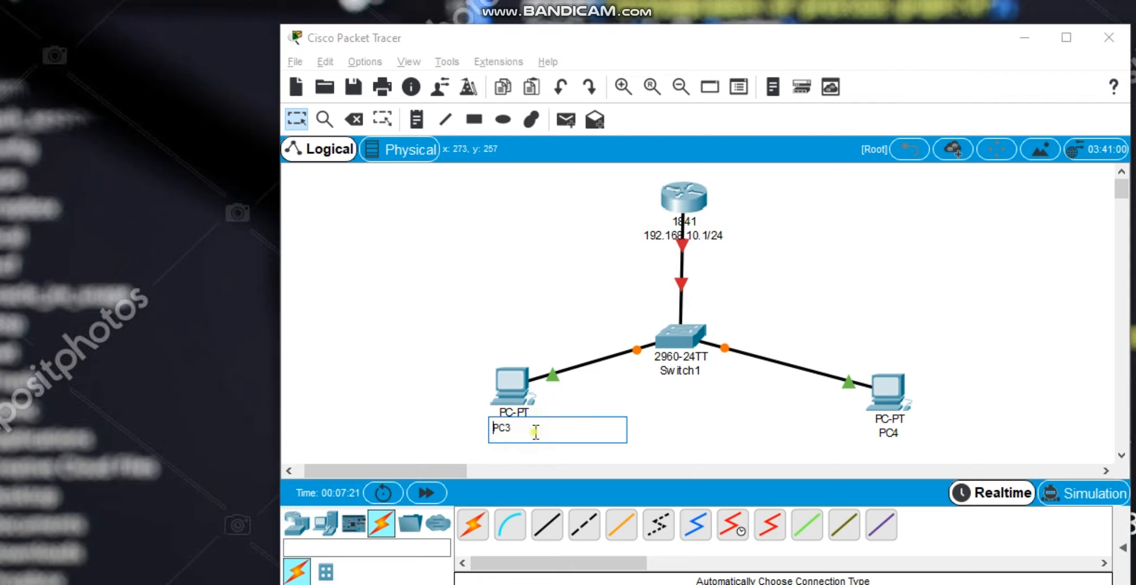
{"action": "left_click_drag", "start_coordinate": [535, 432], "coordinate": [473, 432]}
{"action": "key", "text": "ctrl+v"}
{"action": "left_click", "coordinate": [549, 428]}
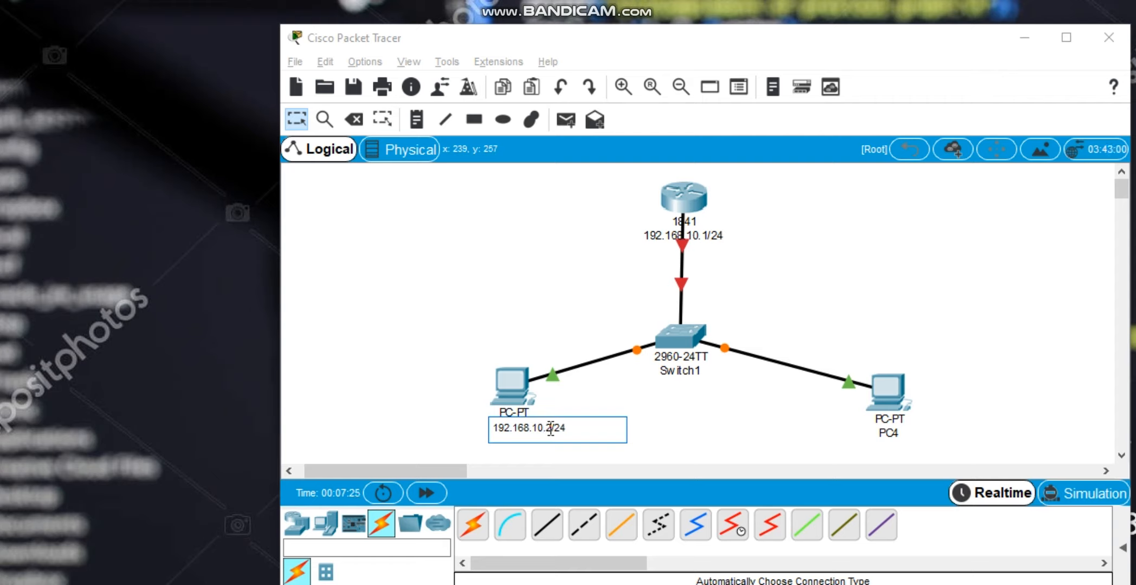
{"action": "left_click", "coordinate": [678, 470]}
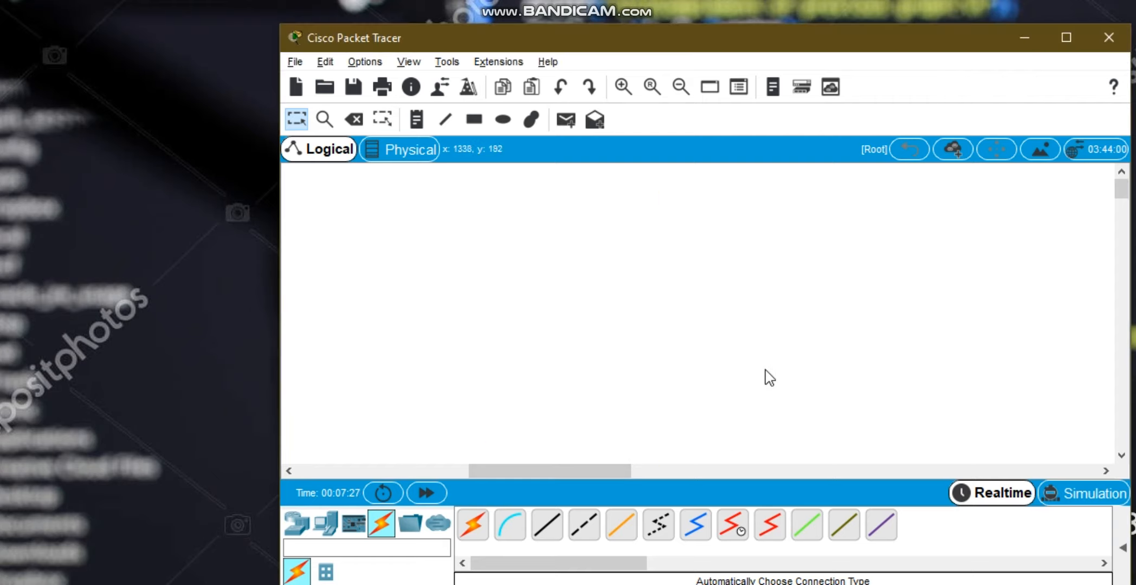
{"action": "left_click_drag", "start_coordinate": [580, 470], "coordinate": [414, 471]}
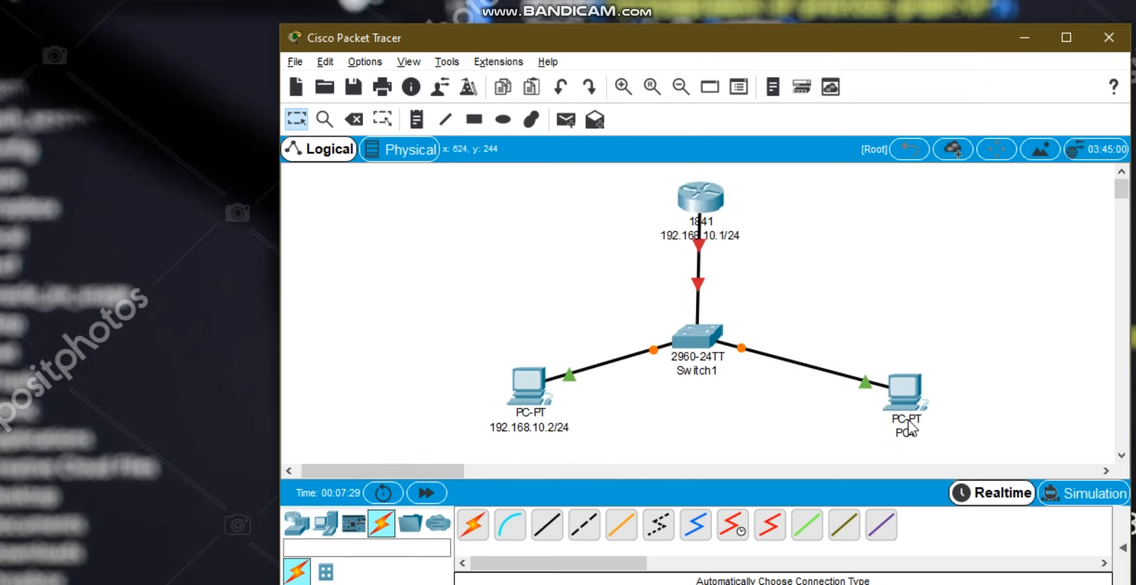
- Relabel PC4 as 192.168.10.3/24, reusing the copied router address
{"action": "left_click", "coordinate": [909, 436]}
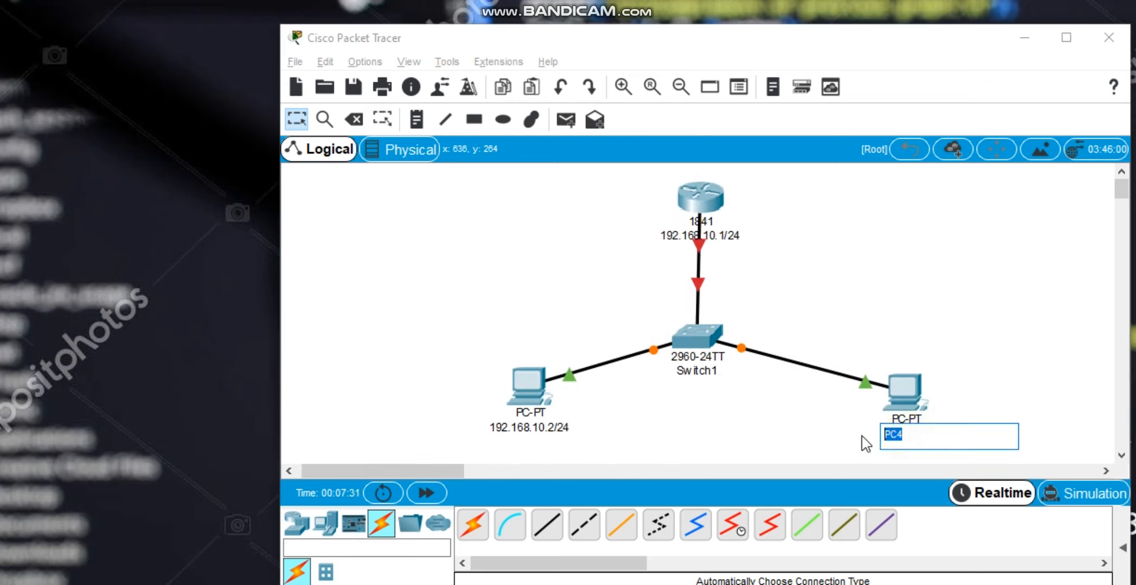
{"action": "key", "text": "ctrl+v"}
{"action": "left_click", "coordinate": [944, 433]}
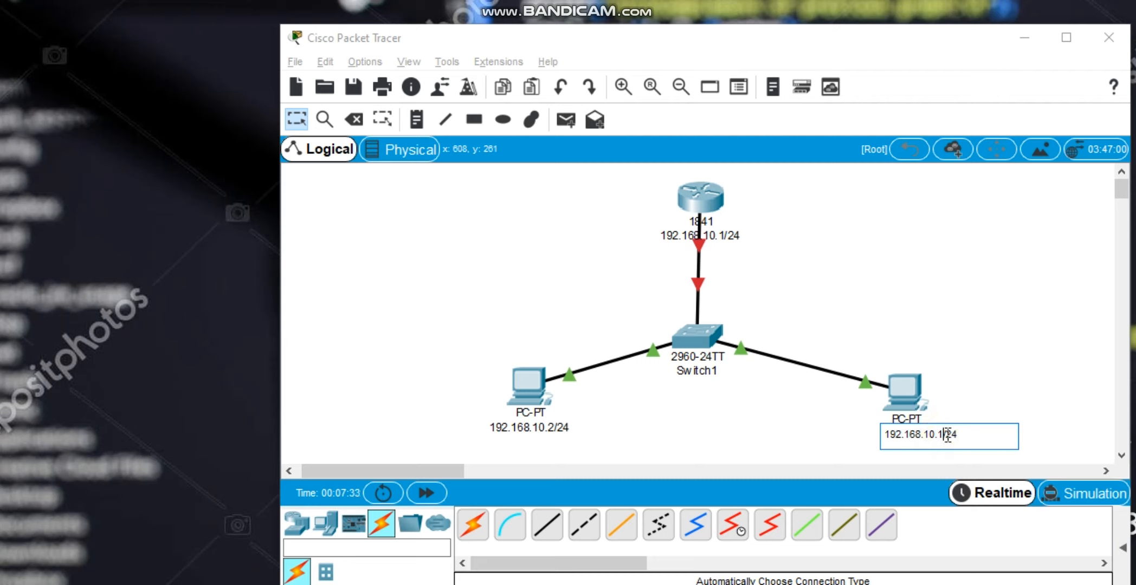
{"action": "left_click", "coordinate": [838, 426]}
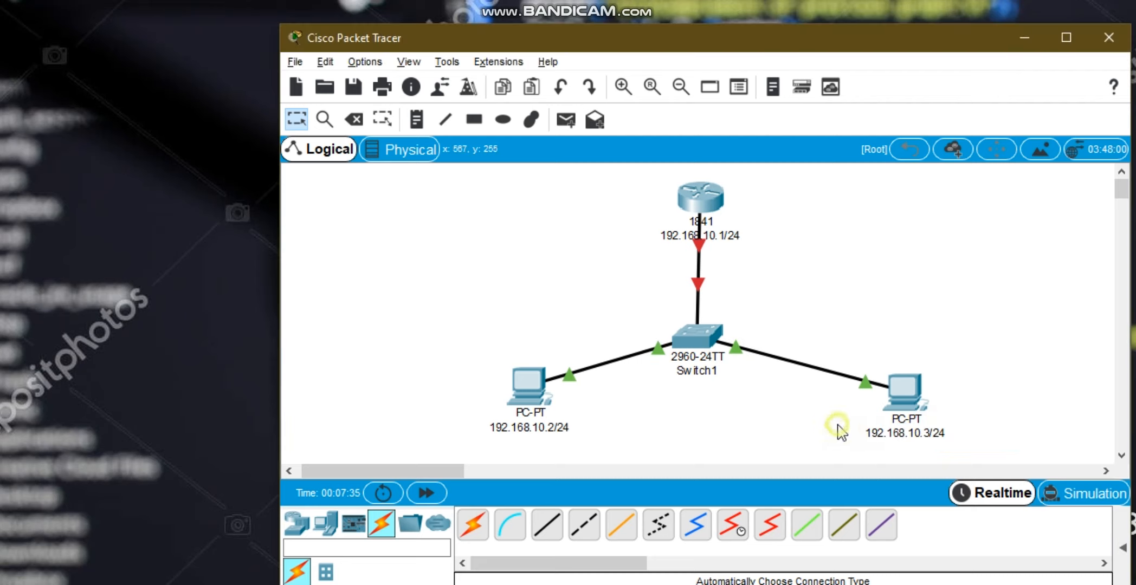
- Open the 1841 router's command line beside the topology and check the port names on its link to the switch
{"action": "left_click", "coordinate": [694, 204]}
{"action": "left_click_drag", "start_coordinate": [695, 204], "coordinate": [692, 203]}
{"action": "left_click", "coordinate": [699, 198]}
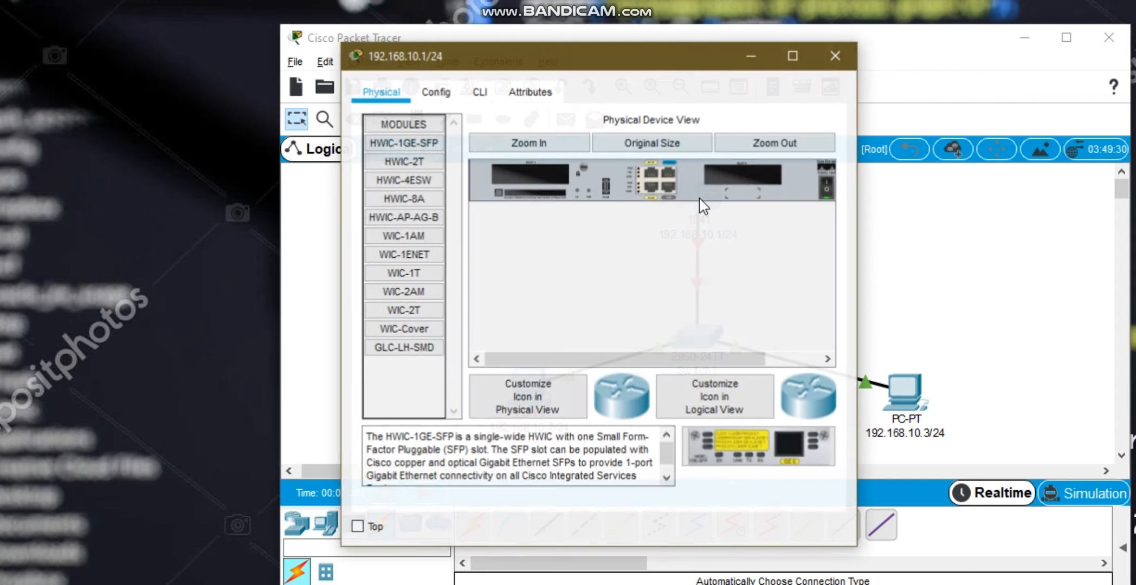
{"action": "left_click_drag", "start_coordinate": [634, 56], "coordinate": [308, 60]}
{"action": "left_click", "coordinate": [155, 97]}
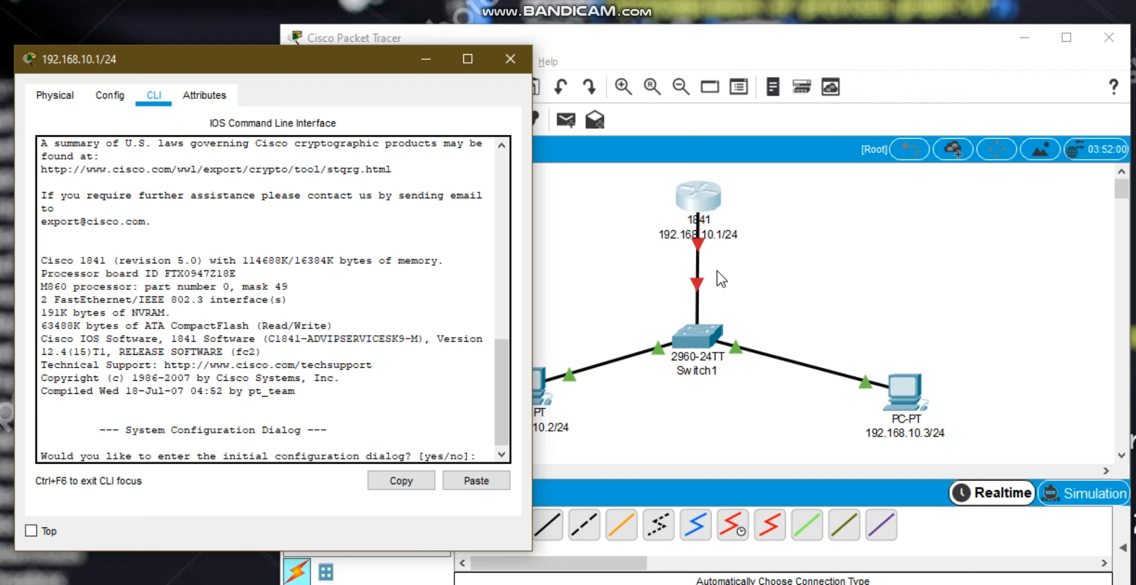
{"action": "left_click", "coordinate": [702, 262]}
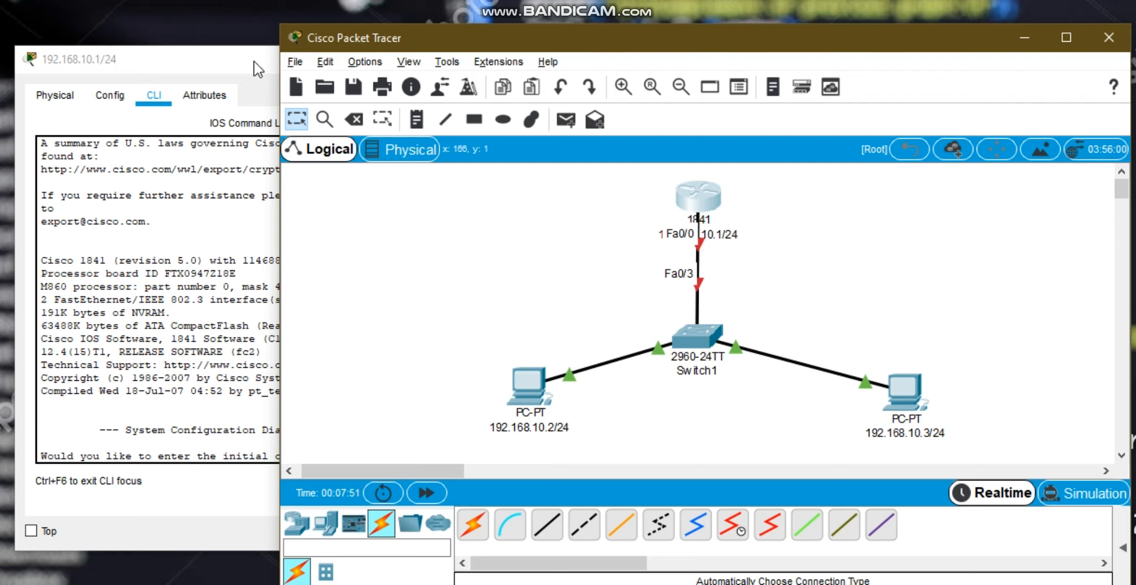
{"action": "left_click", "coordinate": [259, 82]}
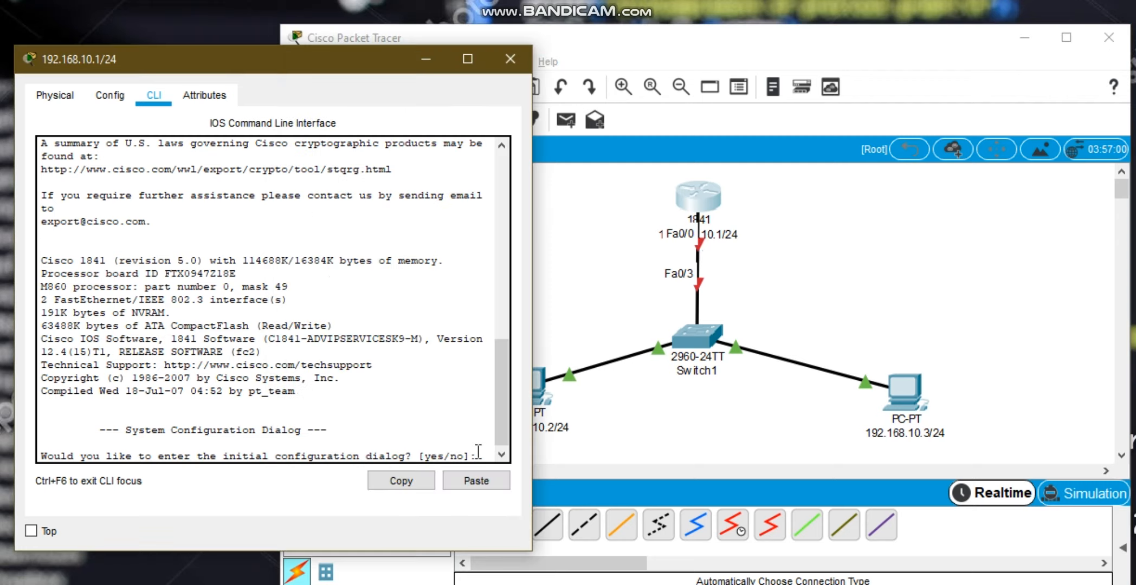
- Decline the router's initial configuration dialog and enter global configuration mode with enable and config terminal
{"action": "type", "text": "no"}
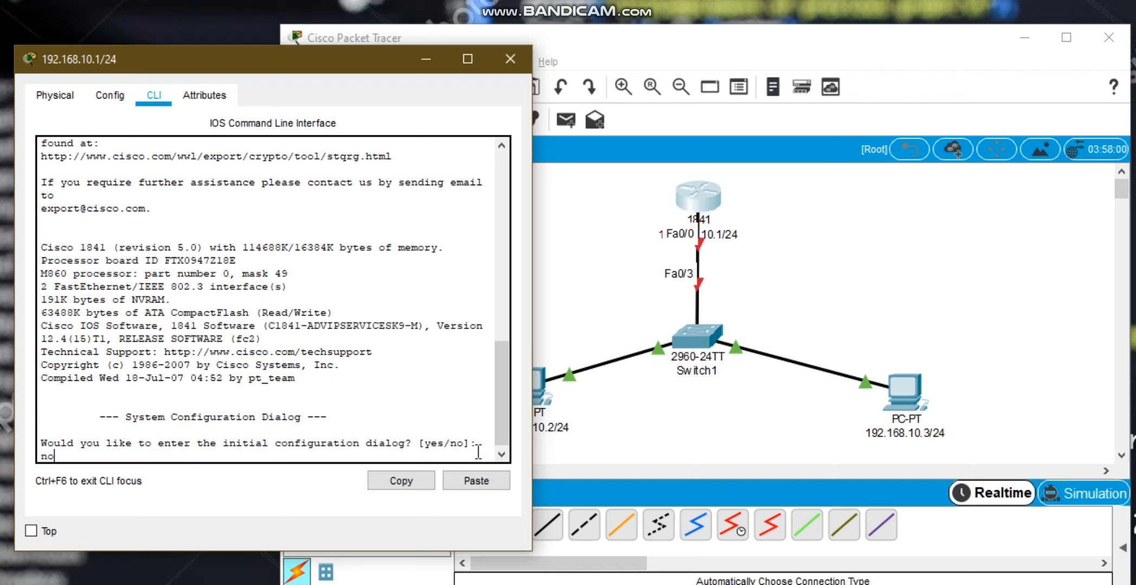
{"action": "key", "text": "Return"}
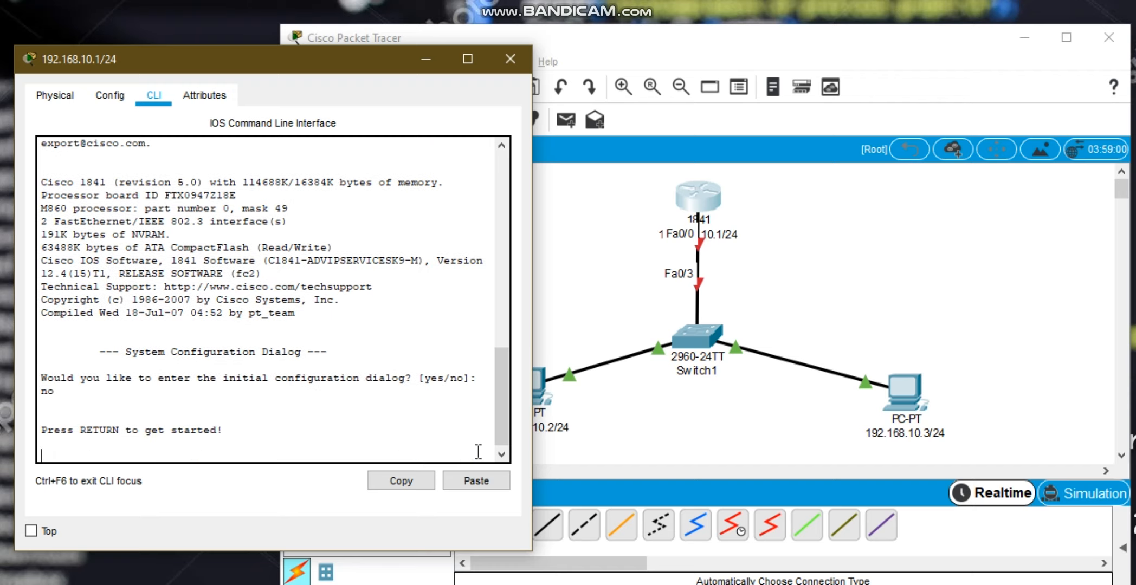
{"action": "key", "text": "Return"}
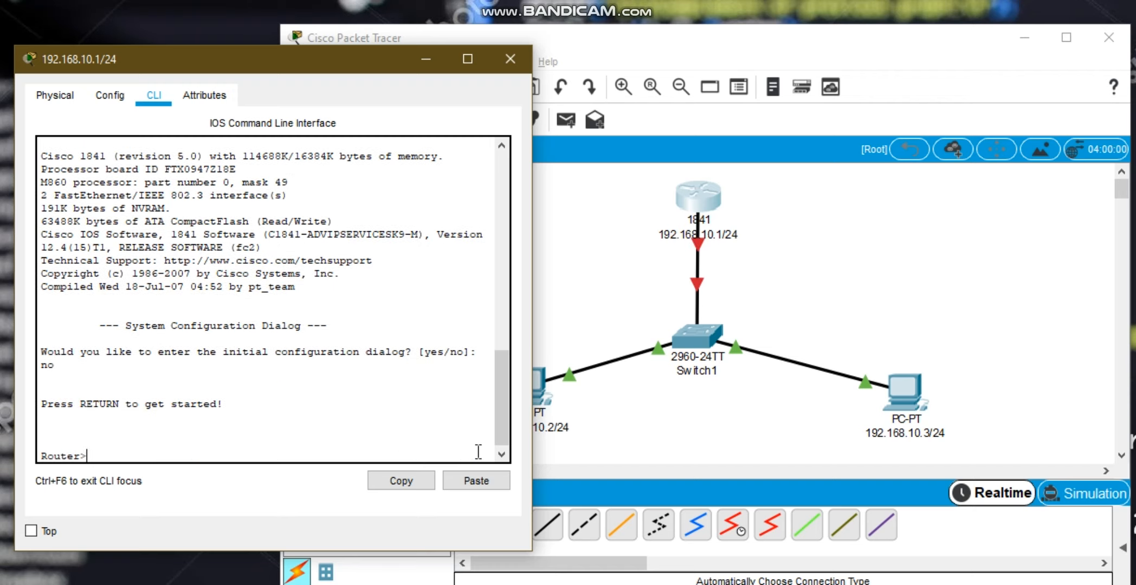
{"action": "type", "text": "enable"}
{"action": "key", "text": "Return"}
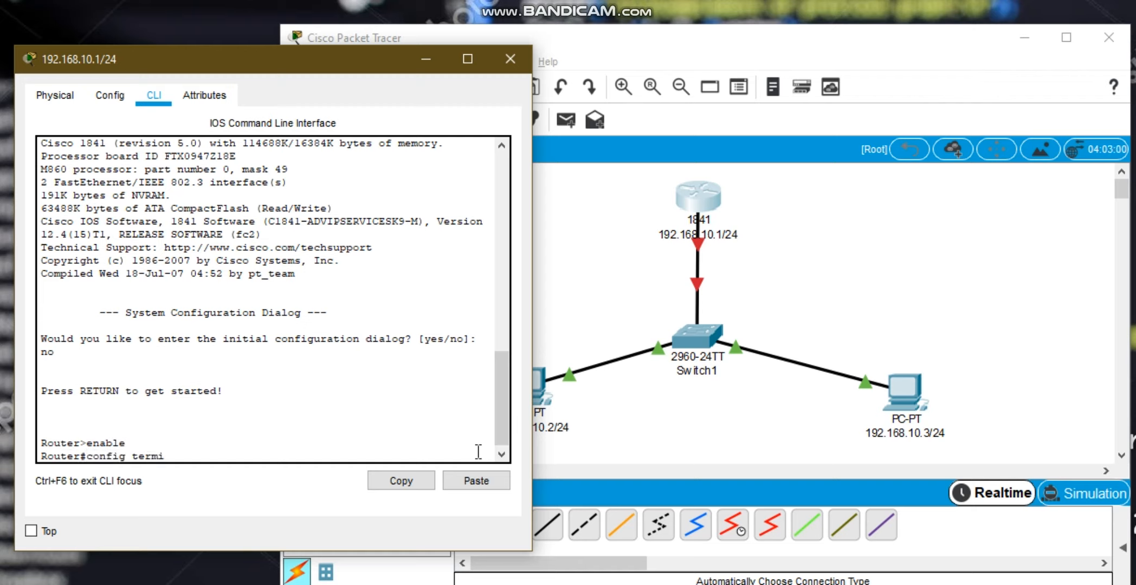
{"action": "type", "text": "config terminal"}
{"action": "key", "text": "Return"}
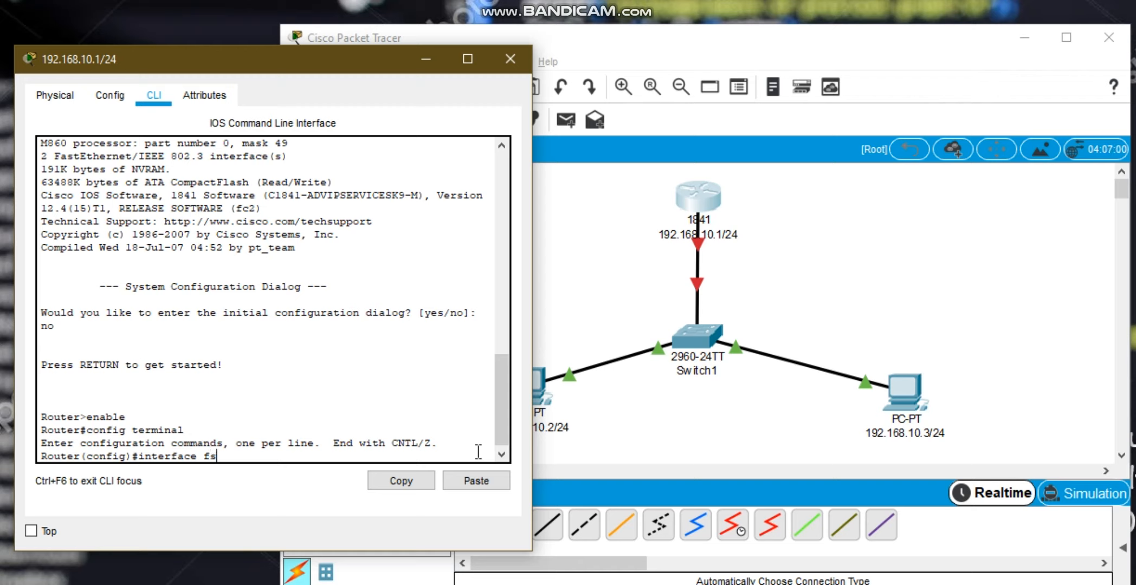
- Assign IP address 192.168.10.1 with mask 255.255.255.0 to the router's interface fast0/0
{"action": "type", "text": "interface fast0/0"}
{"action": "key", "text": "Return"}
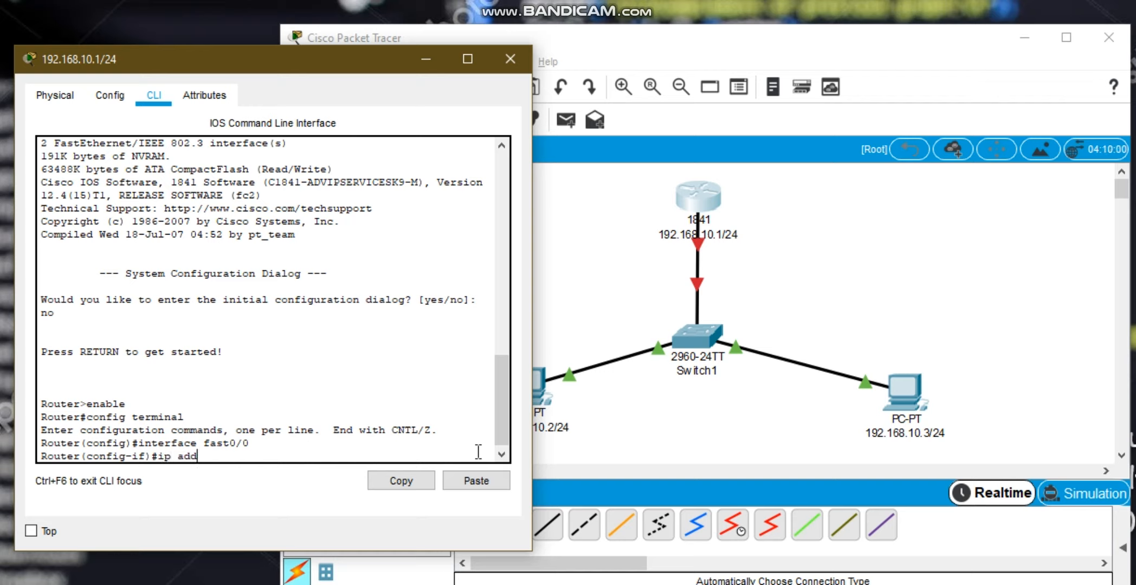
{"action": "type", "text": "ip add 192"}
{"action": "left_click", "coordinate": [653, 235]}
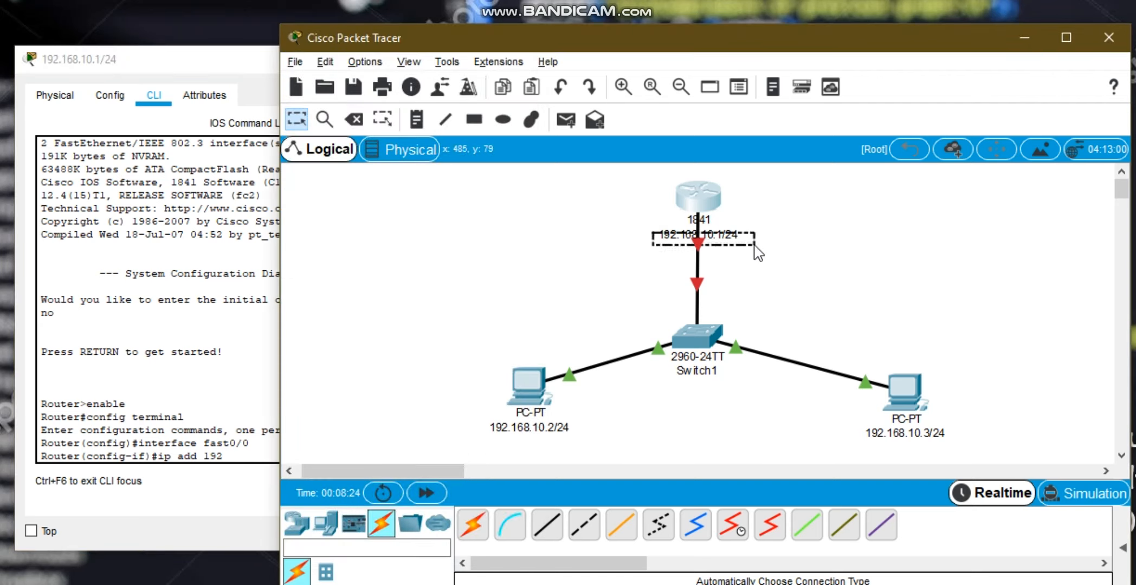
{"action": "left_click", "coordinate": [243, 291]}
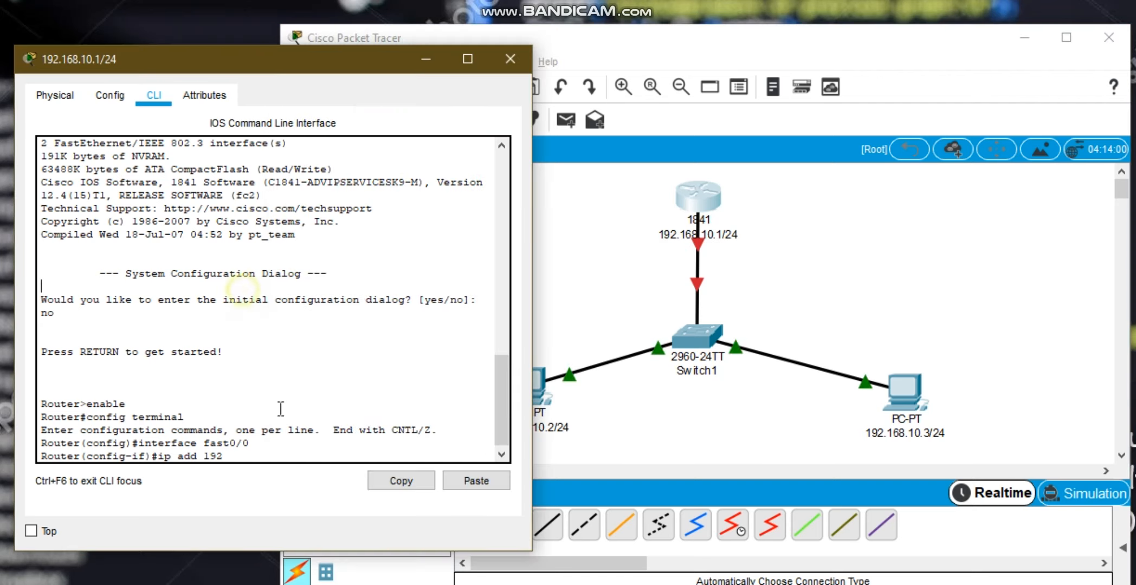
{"action": "left_click", "coordinate": [244, 455]}
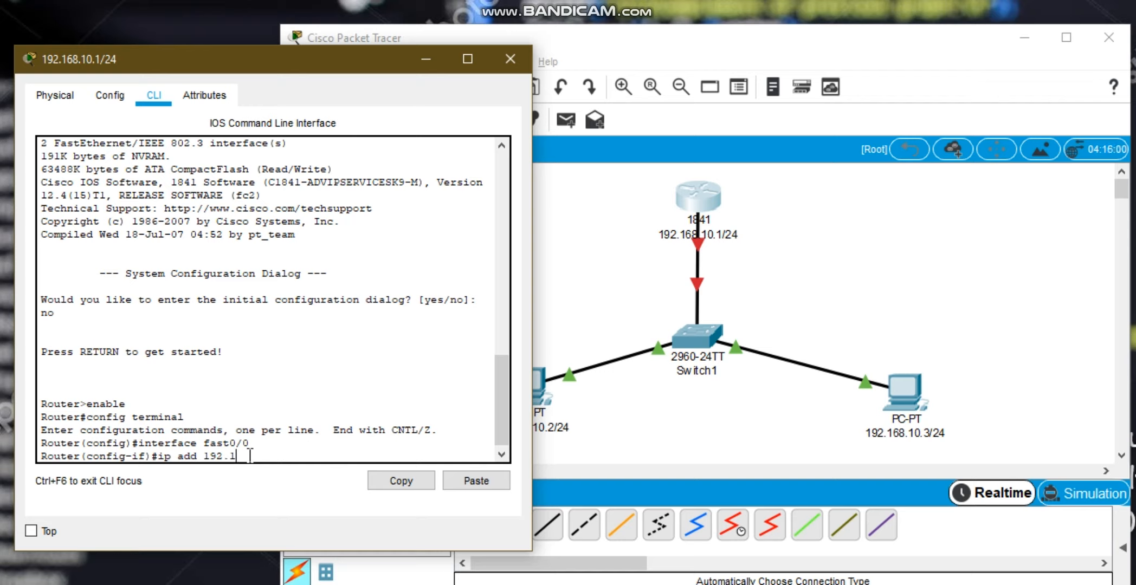
{"action": "type", "text": ".168.10.1"}
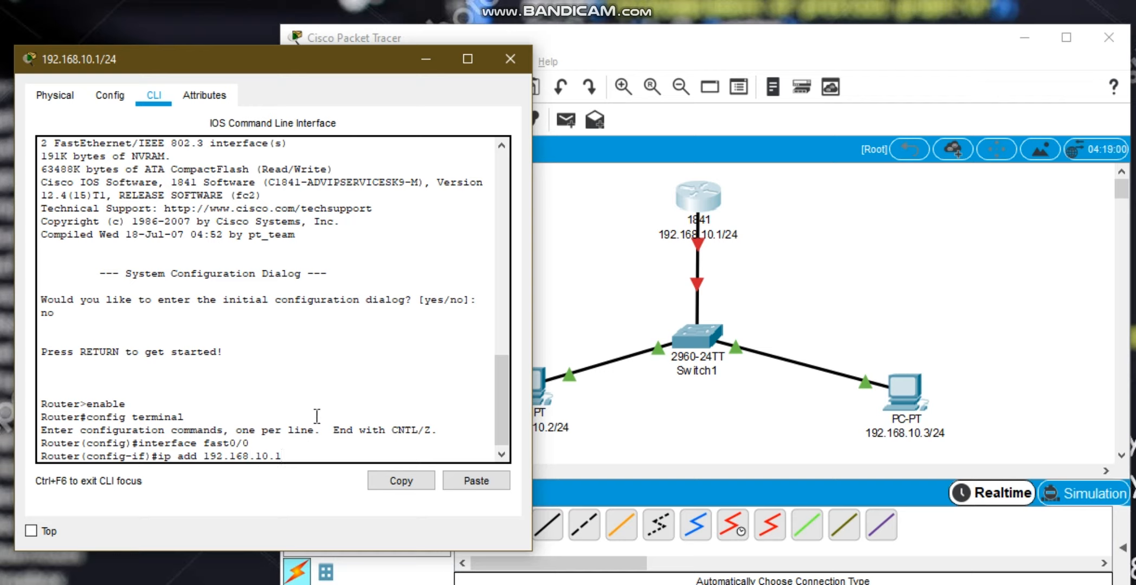
{"action": "type", "text": "255.2"}
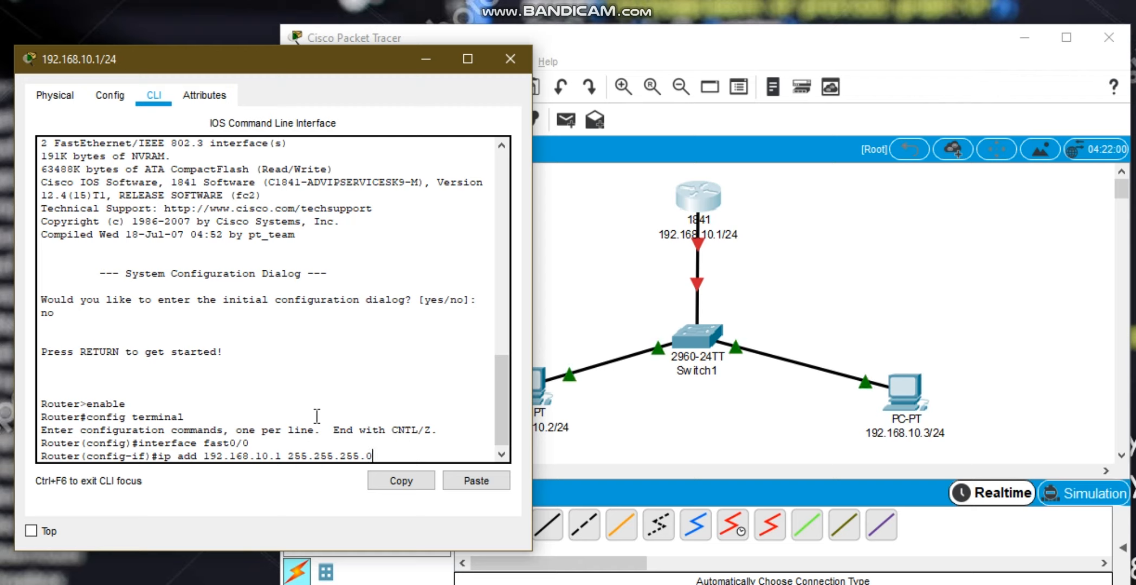
{"action": "type", "text": "55.255.0"}
{"action": "key", "text": "Return"}
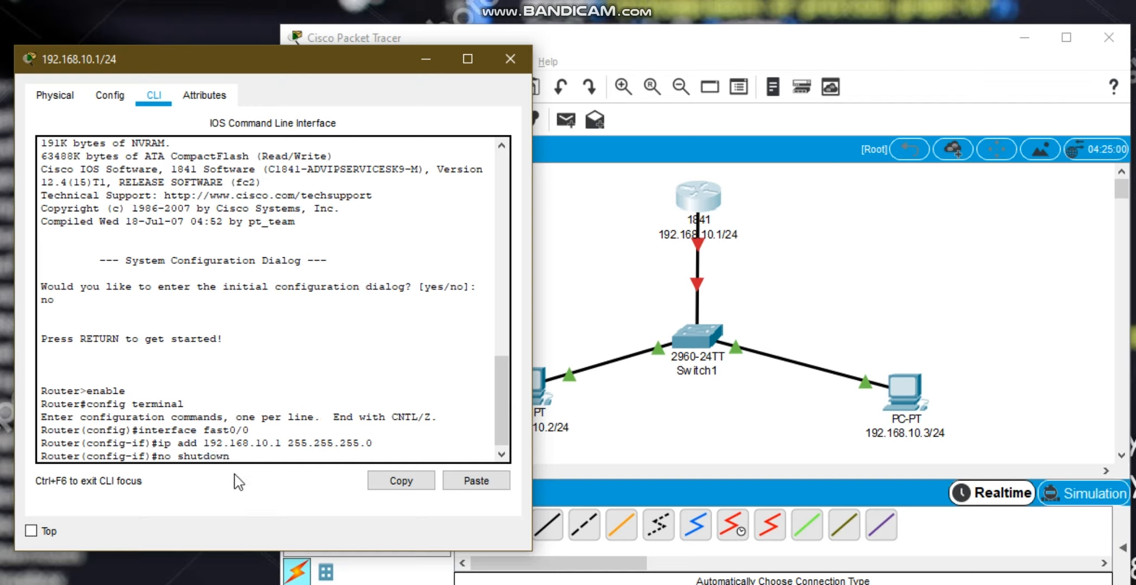
- Bring up the router's fast0/0 interface with the no shutdown command
{"action": "left_click_drag", "start_coordinate": [230, 457], "coordinate": [157, 460]}
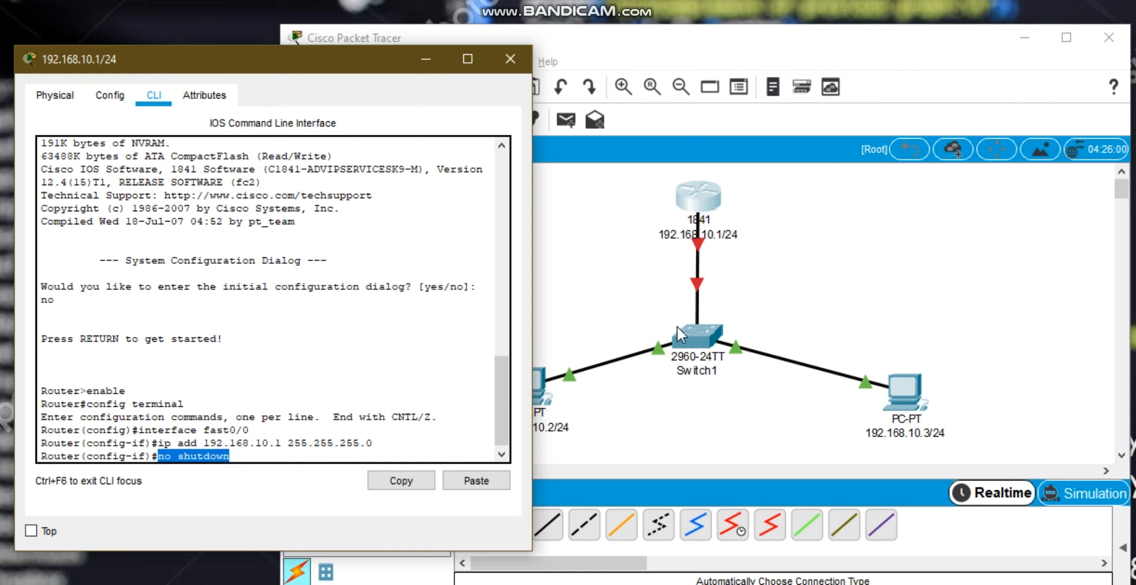
{"action": "left_click", "coordinate": [351, 452]}
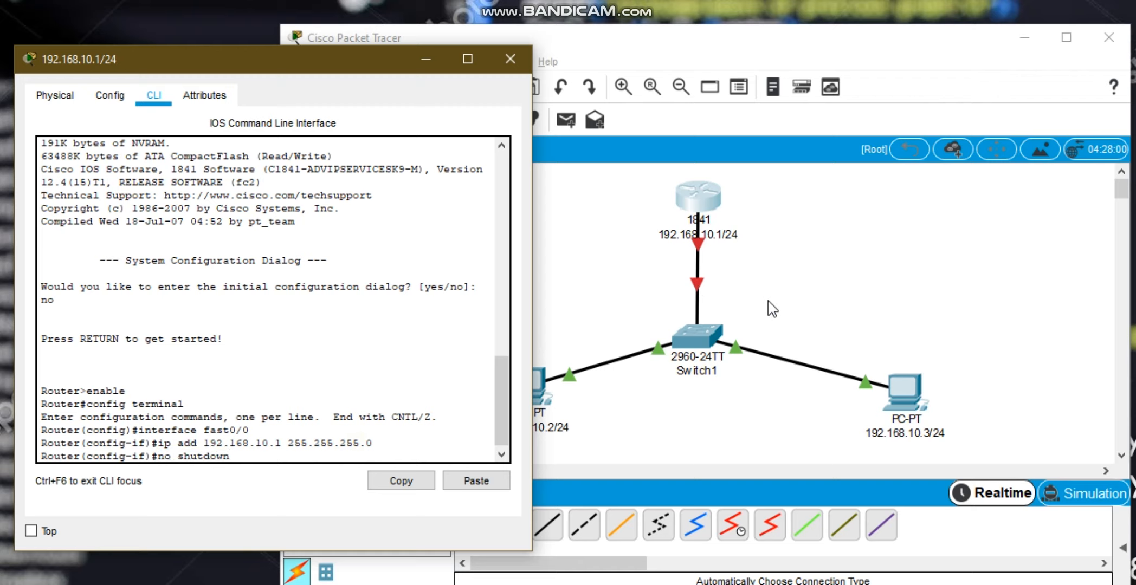
{"action": "key", "text": "Return"}
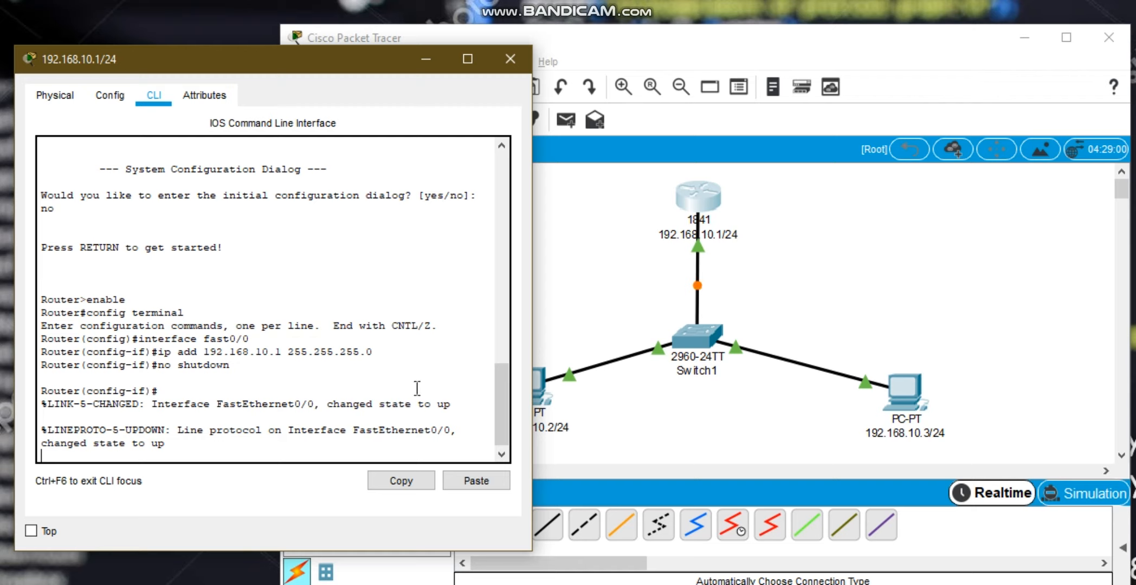
{"action": "key", "text": "Return"}
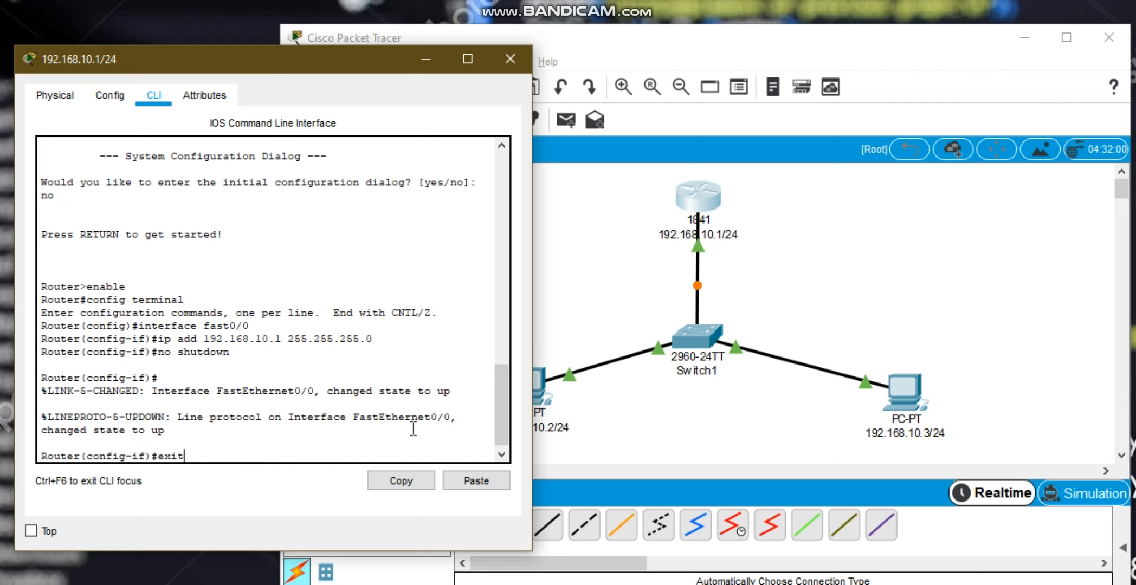
- Exit interface and global configuration modes, log out of the router console, and start a fresh user-mode session
{"action": "type", "text": "exit"}
{"action": "key", "text": "Return"}
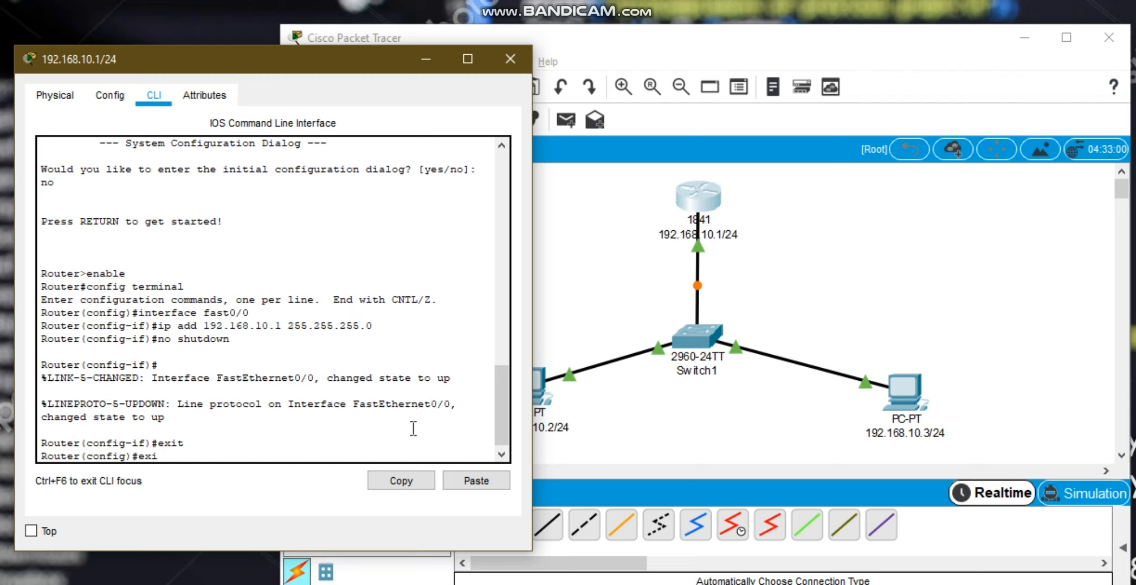
{"action": "type", "text": "exit"}
{"action": "key", "text": "Return"}
{"action": "type", "text": "exit"}
{"action": "key", "text": "Return"}
{"action": "key", "text": "Return"}
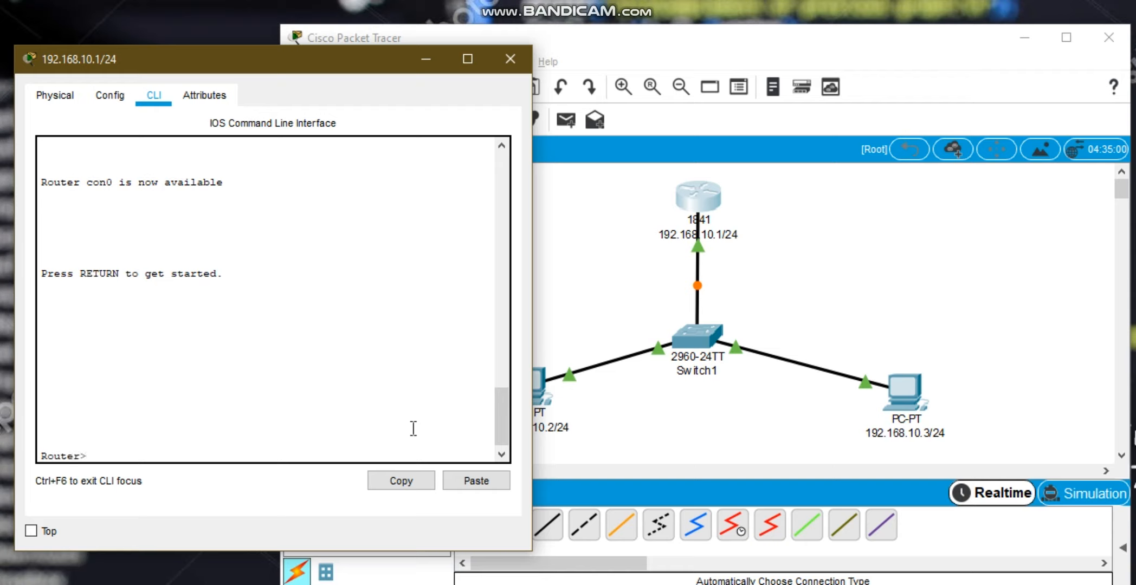
- Check the port status, IP address and subnet mask of the router's FastEthernet0/0 interface in its graphical configuration
{"action": "left_click", "coordinate": [510, 59]}
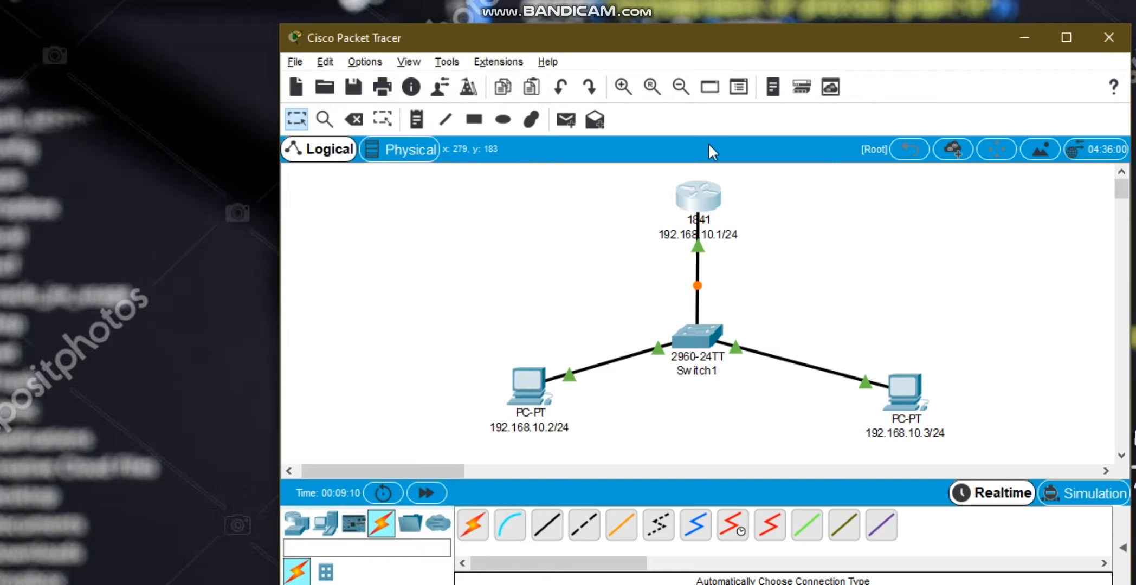
{"action": "left_click", "coordinate": [691, 205]}
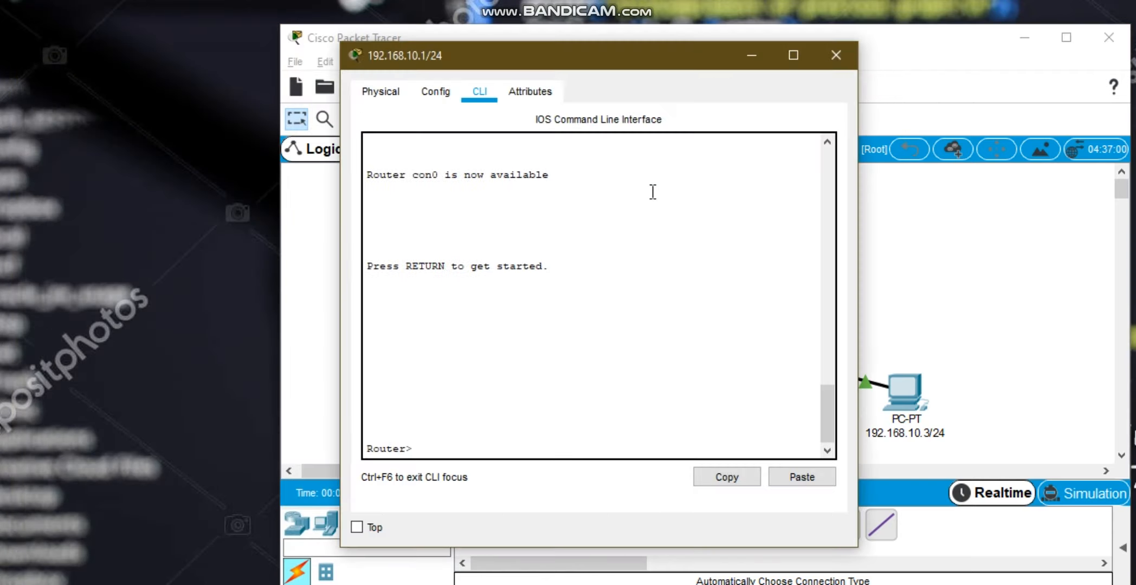
{"action": "left_click", "coordinate": [442, 101]}
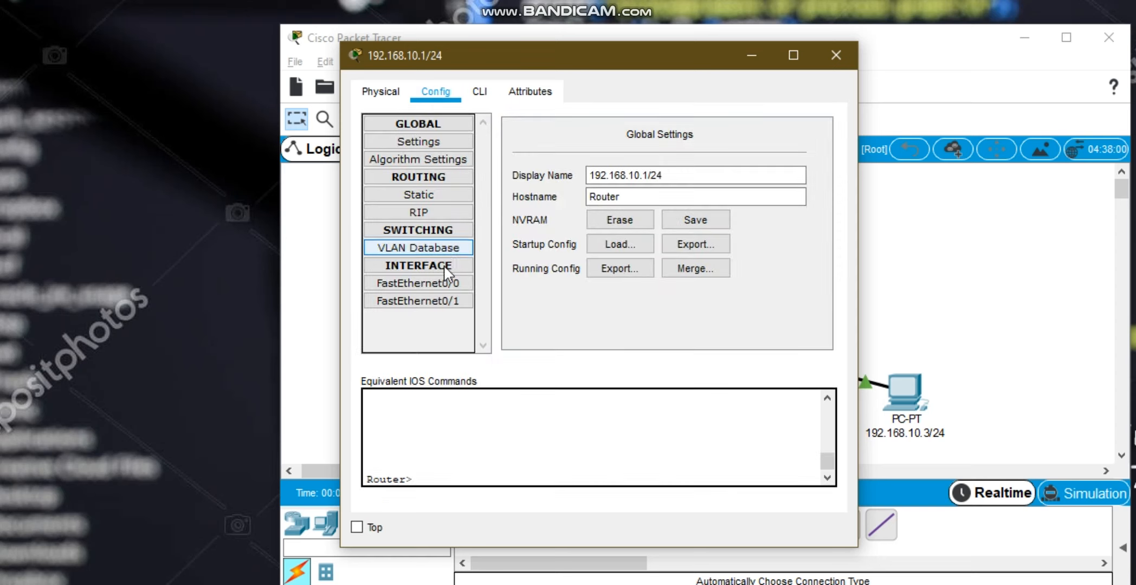
{"action": "left_click", "coordinate": [448, 283]}
{"action": "left_click", "coordinate": [702, 240]}
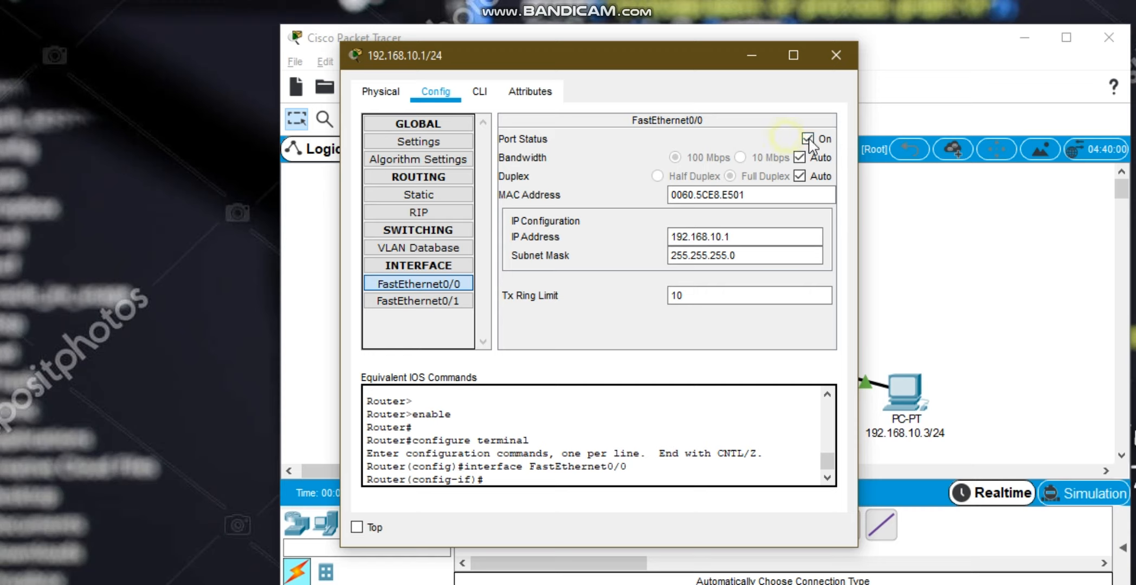
{"action": "left_click", "coordinate": [833, 53]}
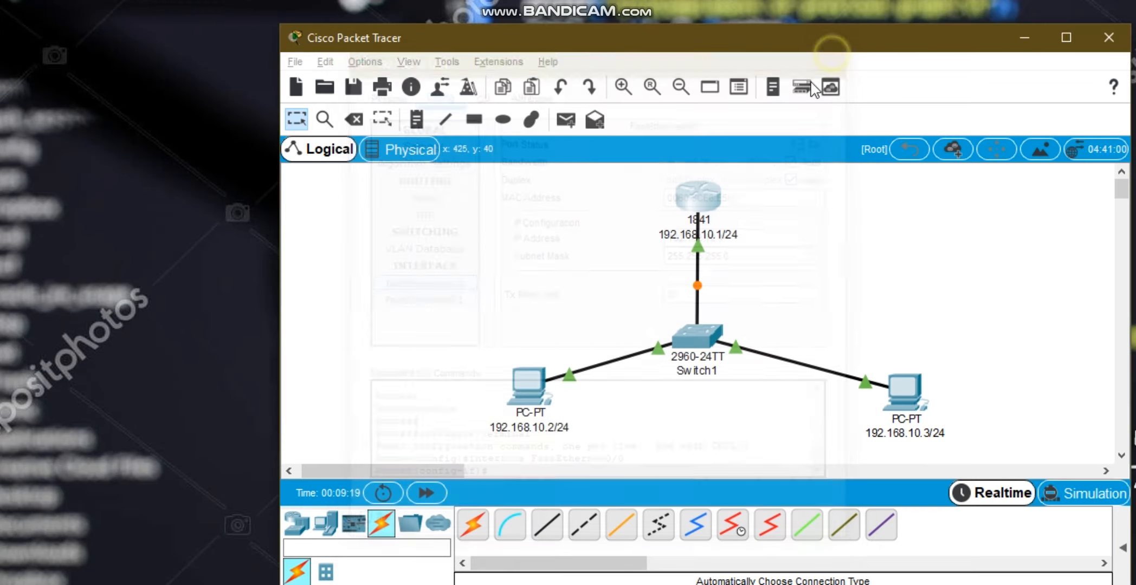
- Assign static IP address 192.168.10.2 with subnet mask 255.255.255.0 to the PC labelled 192.168.10.2/24
{"action": "left_click", "coordinate": [532, 384]}
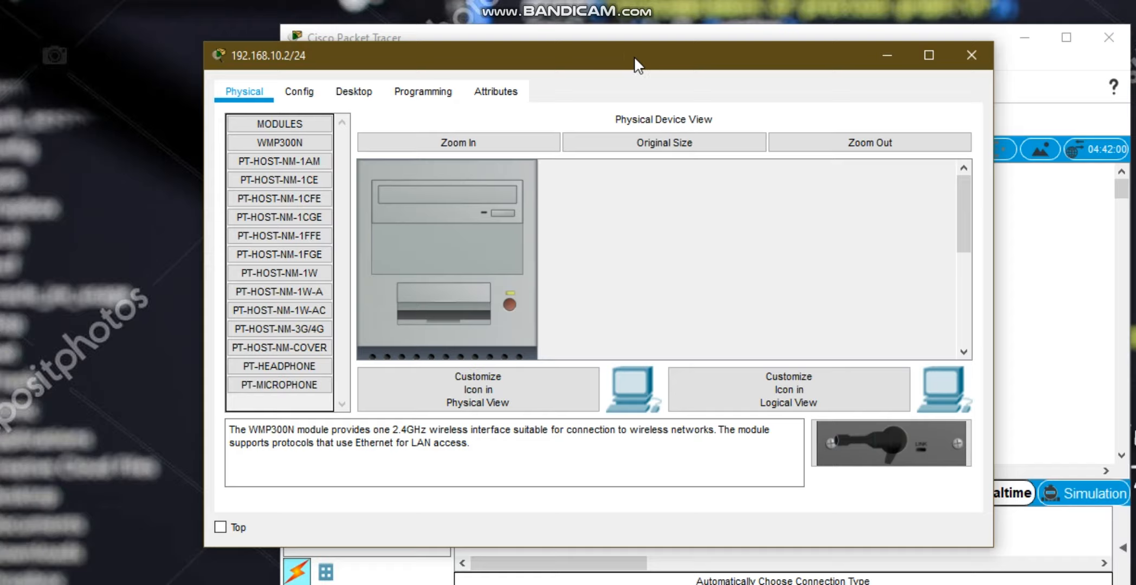
{"action": "left_click_drag", "start_coordinate": [633, 56], "coordinate": [1021, 89]}
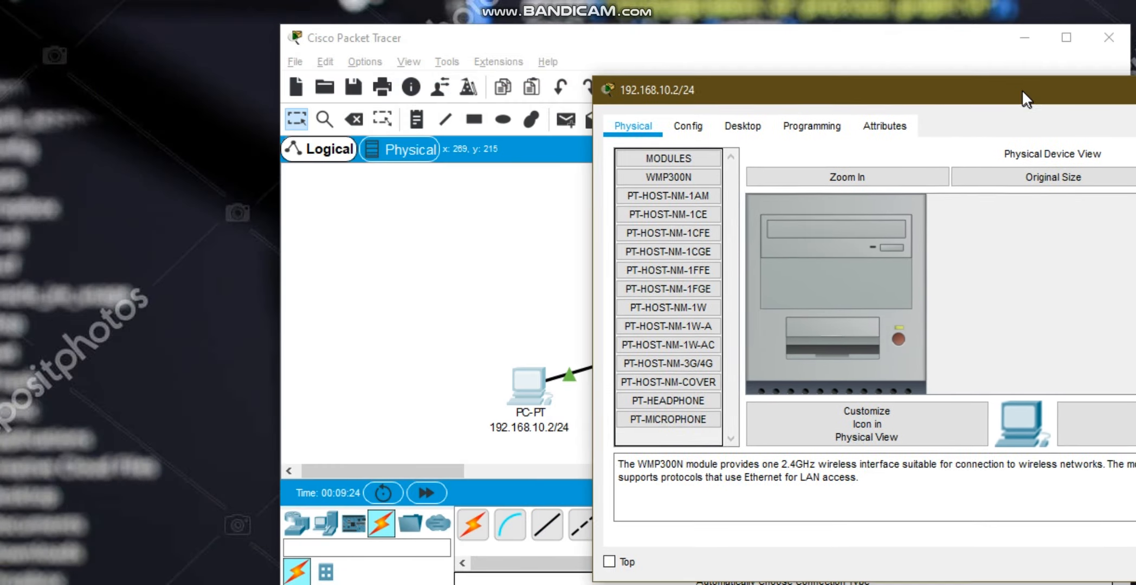
{"action": "left_click", "coordinate": [687, 125]}
{"action": "left_click", "coordinate": [732, 128]}
{"action": "left_click", "coordinate": [699, 212]}
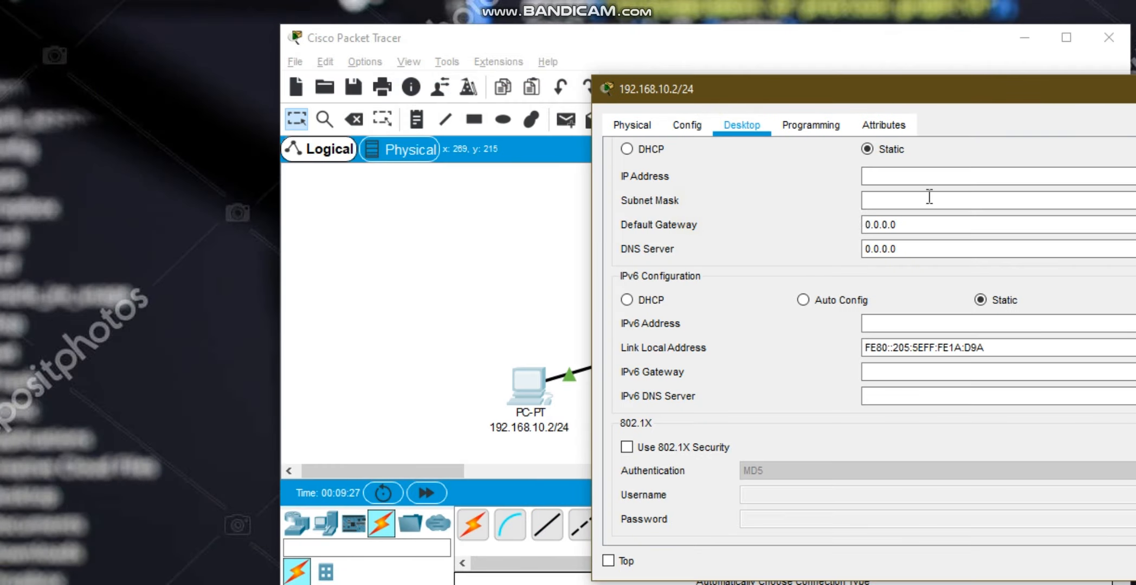
{"action": "left_click", "coordinate": [927, 176]}
{"action": "type", "text": "192.168.10.1/24"}
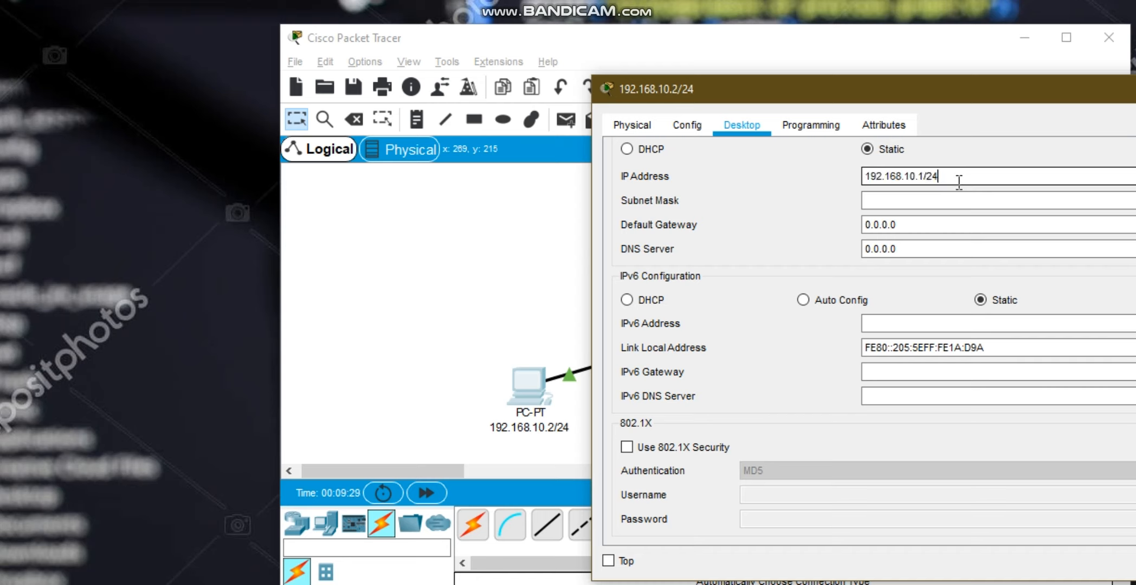
{"action": "key", "text": "BackSpace"}
{"action": "key", "text": "BackSpace"}
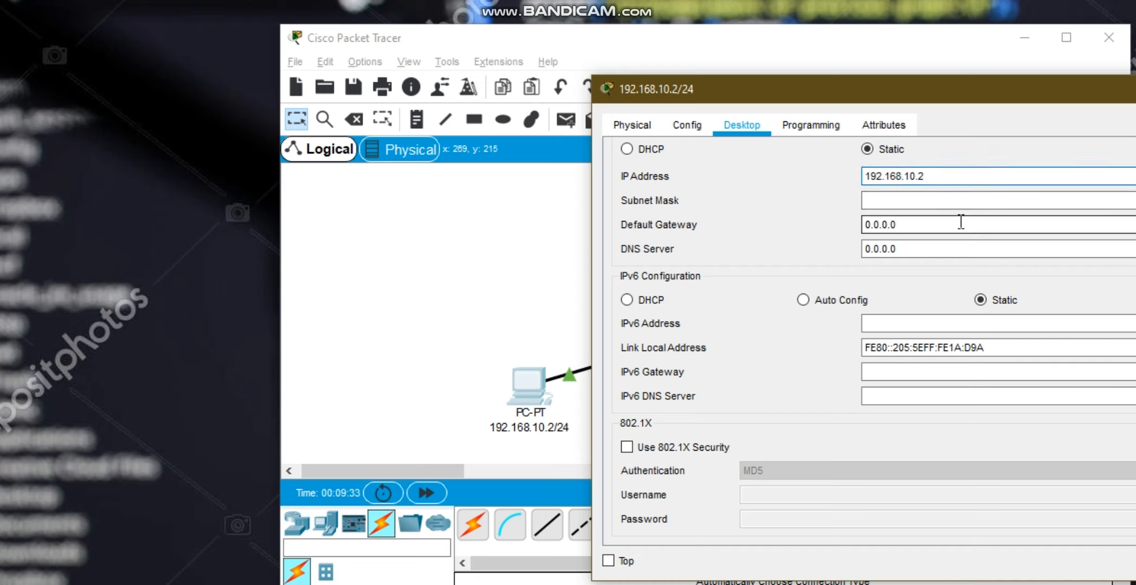
{"action": "left_click", "coordinate": [945, 200]}
- Set the default gateway of the 192.168.10.2/24 PC to 192.168.10.1 and close its configuration
{"action": "left_click_drag", "start_coordinate": [913, 224], "coordinate": [838, 235]}
{"action": "type", "text": "192.168.10.1/24"}
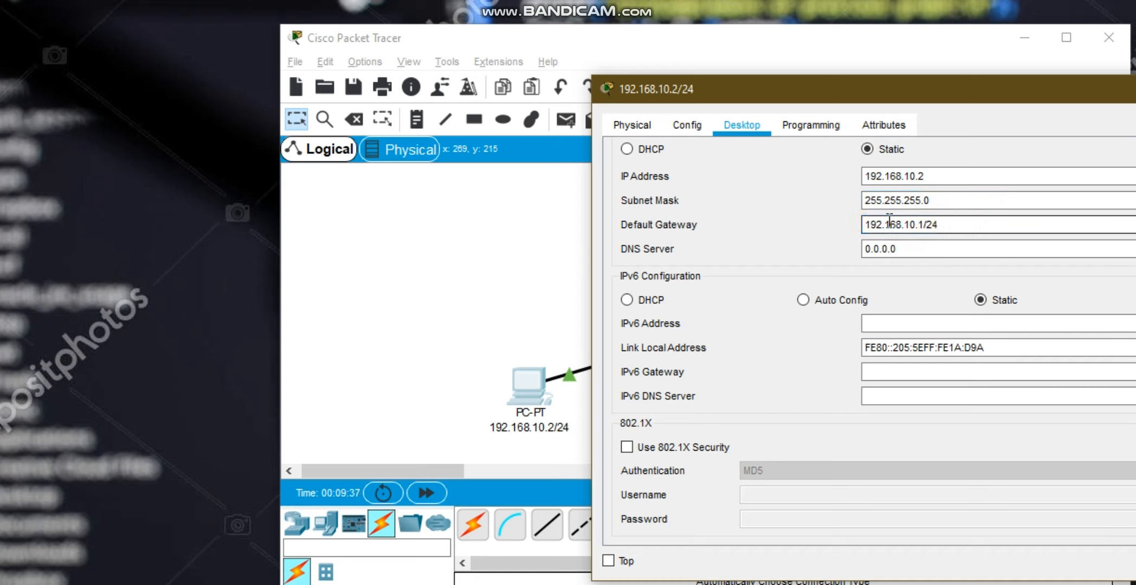
{"action": "left_click_drag", "start_coordinate": [936, 233], "coordinate": [831, 225]}
{"action": "left_click_drag", "start_coordinate": [941, 226], "coordinate": [816, 231]}
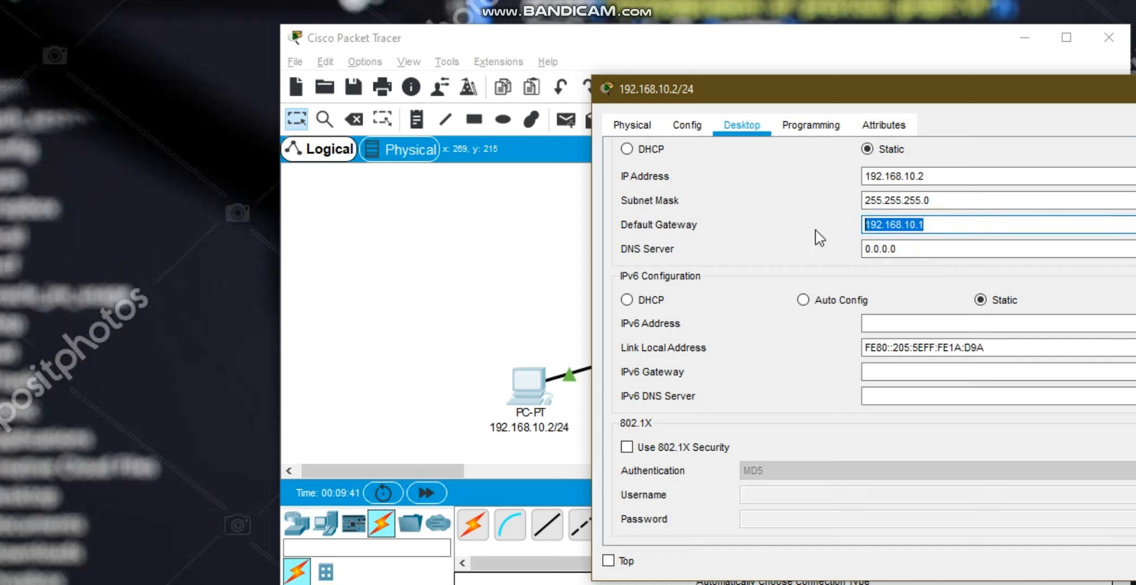
{"action": "type", "text": "192.168.10.1/24"}
{"action": "key", "text": "ctrl+z"}
{"action": "left_click", "coordinate": [967, 225]}
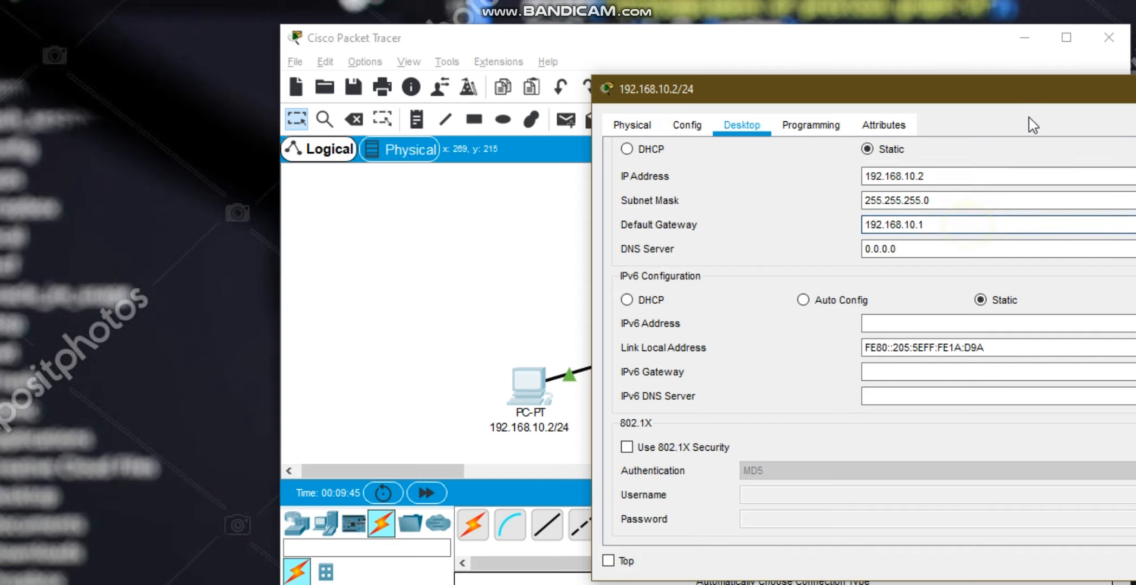
{"action": "left_click_drag", "start_coordinate": [1036, 102], "coordinate": [702, 68]}
{"action": "left_click", "coordinate": [1026, 59]}
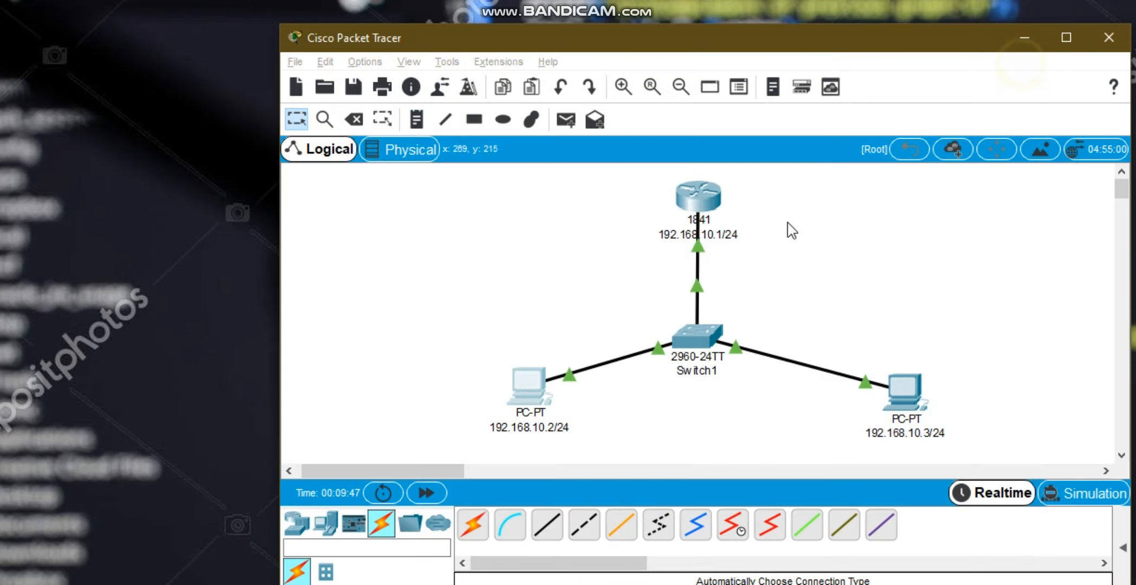
- Assign static IP address 192.168.10.3 with subnet mask 255.255.255.0 to the PC labelled 192.168.10.3/24
{"action": "left_click", "coordinate": [902, 398]}
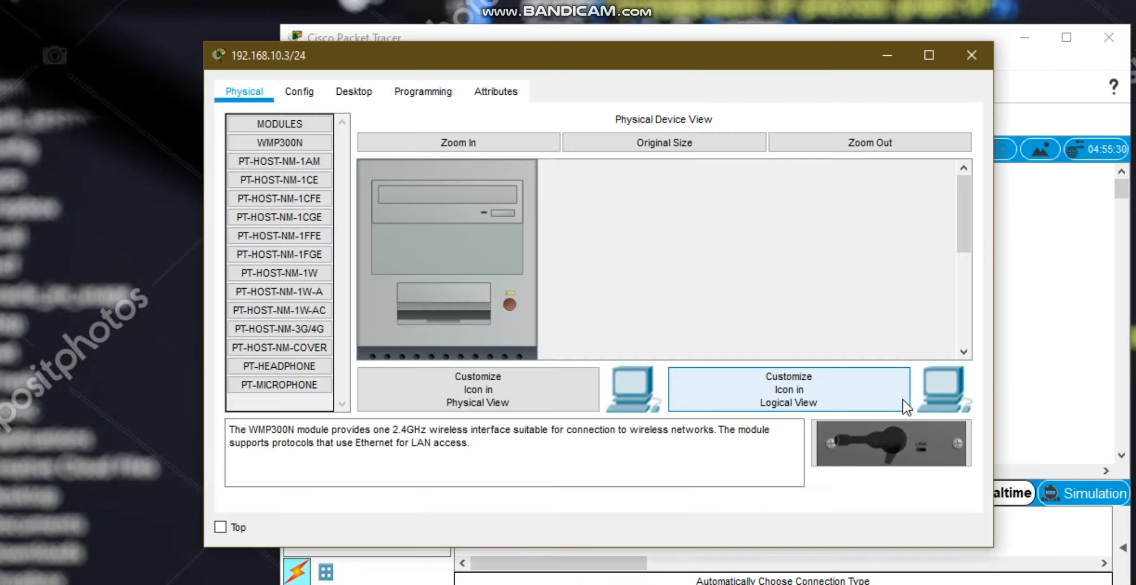
{"action": "left_click_drag", "start_coordinate": [612, 54], "coordinate": [1135, 113]}
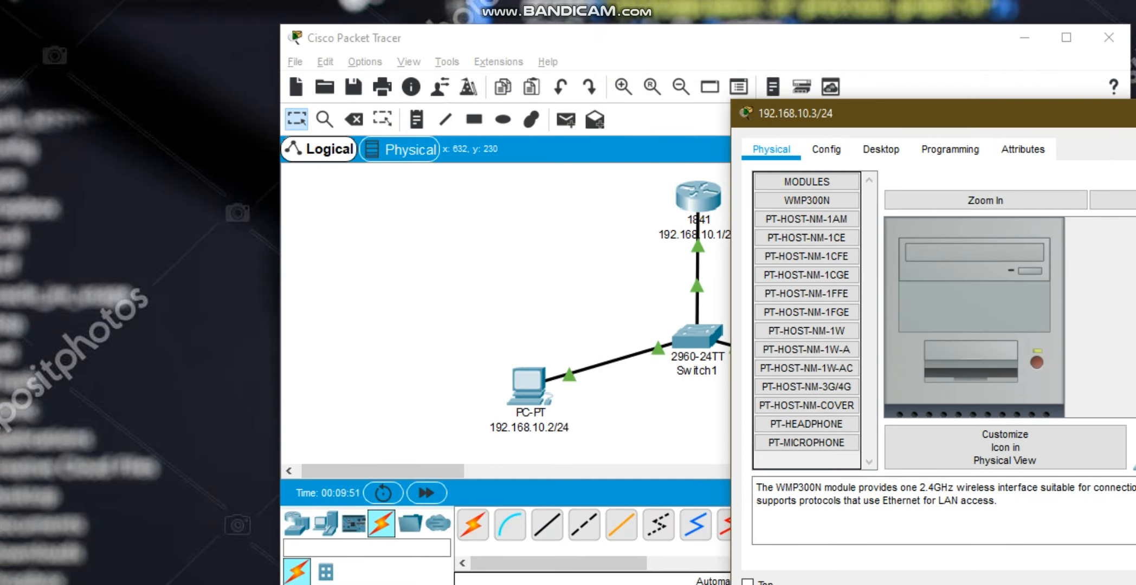
{"action": "left_click", "coordinate": [887, 157]}
{"action": "left_click", "coordinate": [883, 270]}
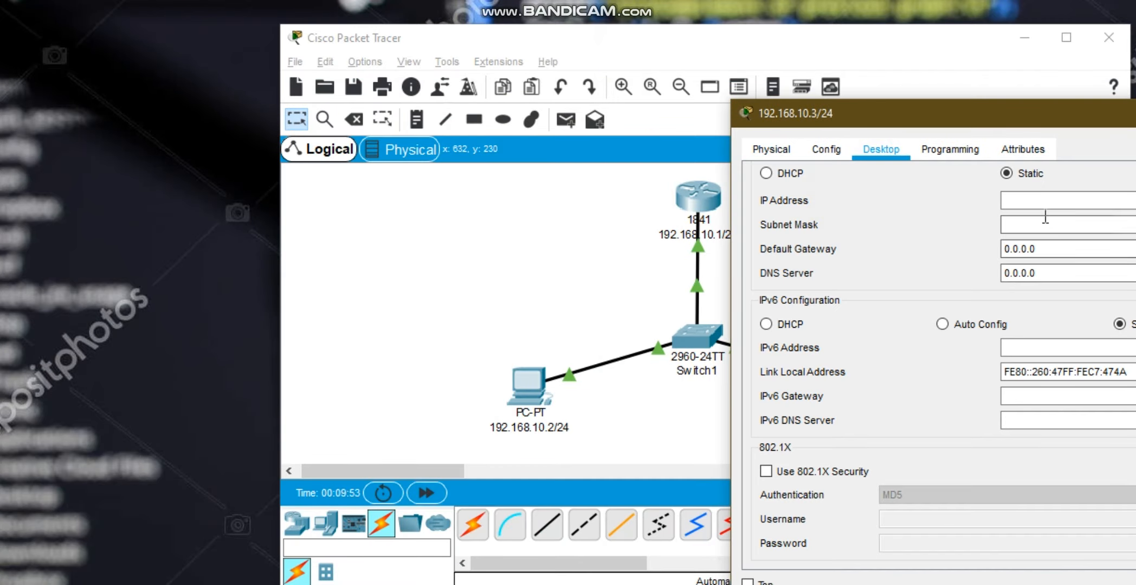
{"action": "left_click", "coordinate": [1042, 204]}
{"action": "type", "text": "192.168.10.1"}
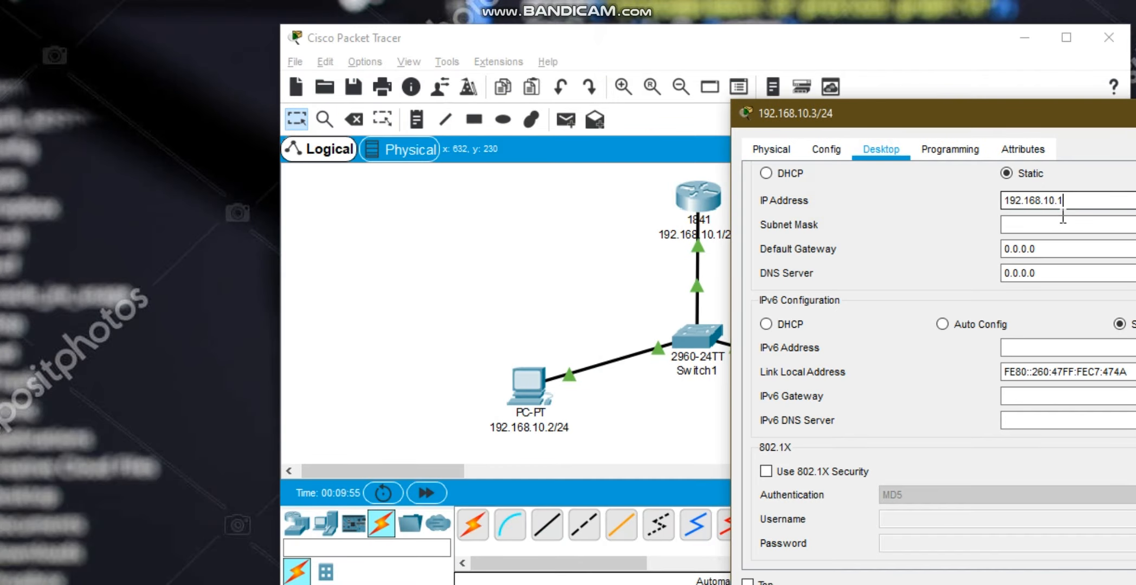
{"action": "left_click", "coordinate": [1063, 216]}
- Set the default gateway of the 192.168.10.3/24 PC to 192.168.10.1 and close its configuration
{"action": "key", "text": "Tab"}
{"action": "type", "text": "192.168.10.1"}
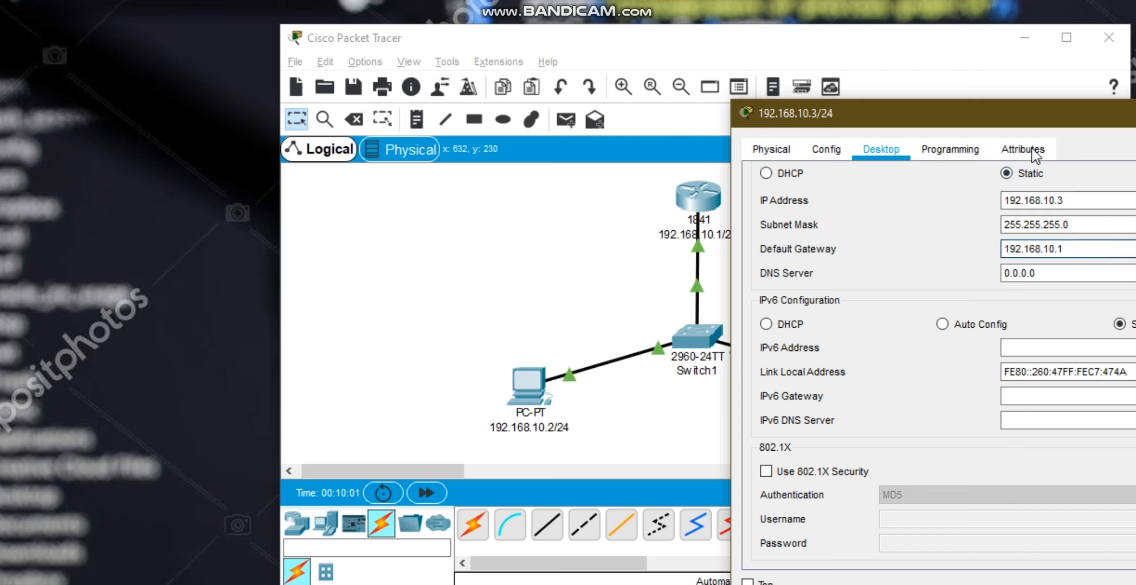
{"action": "left_click_drag", "start_coordinate": [1035, 108], "coordinate": [640, 39]}
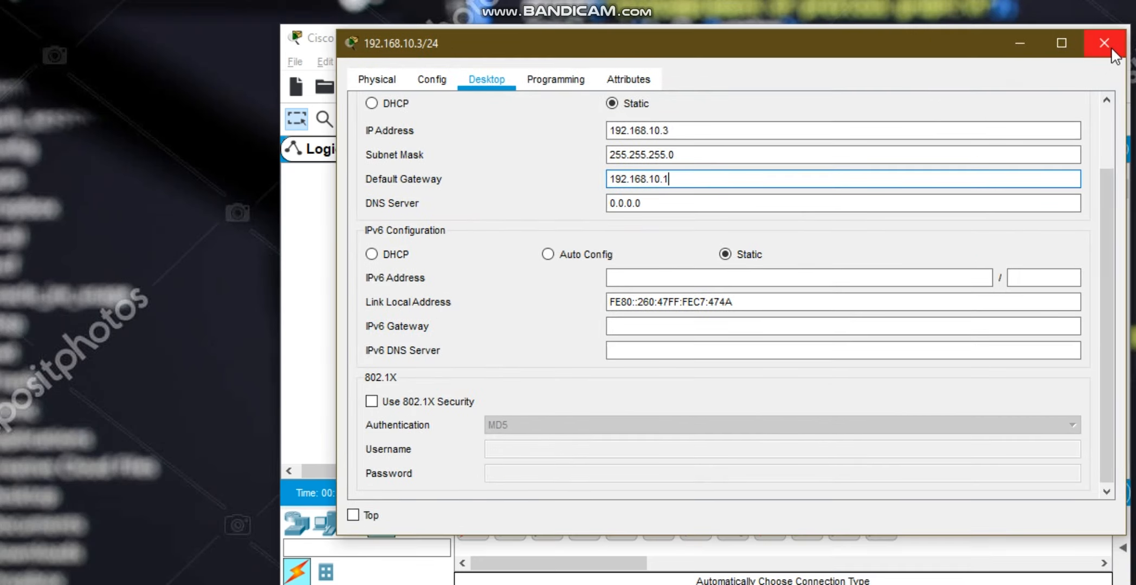
{"action": "left_click", "coordinate": [1104, 43]}
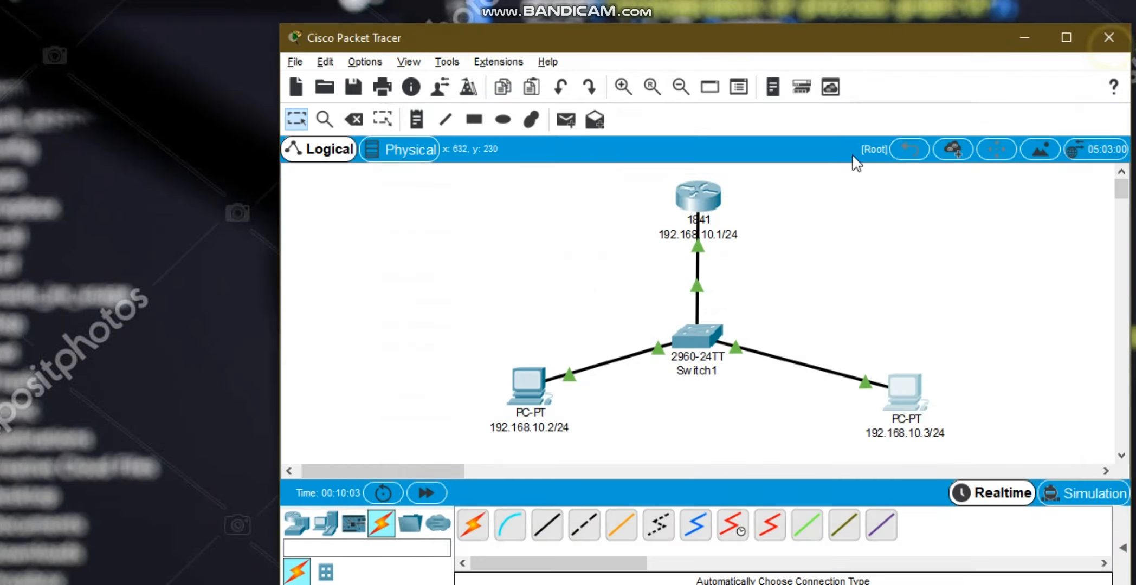
- Show the PDU scenario list and widen the main window and the list so its status columns can be read
{"action": "left_click", "coordinate": [1122, 547]}
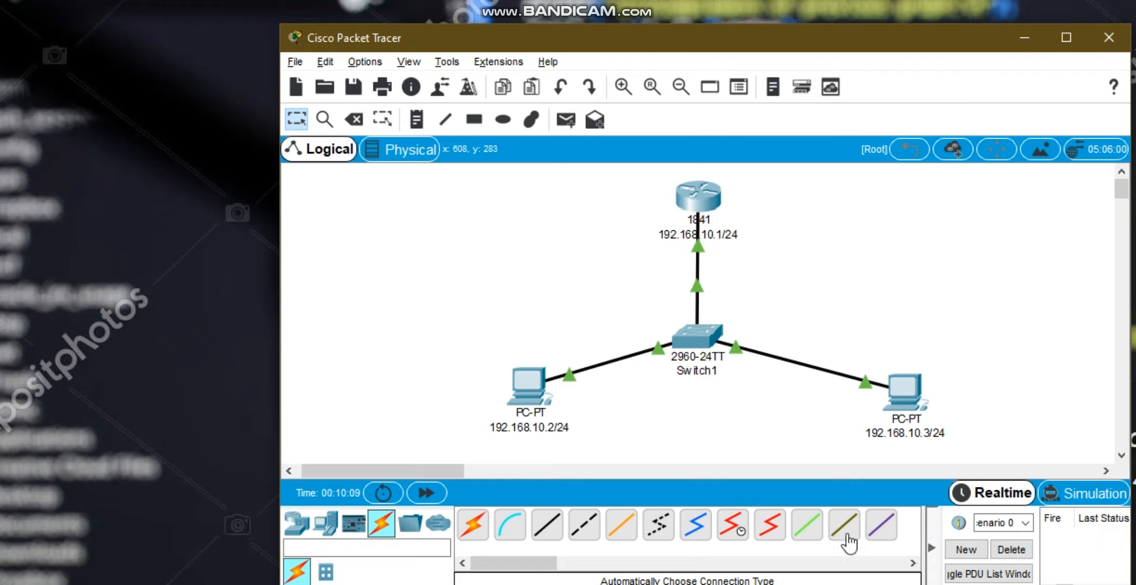
{"action": "left_click_drag", "start_coordinate": [807, 37], "coordinate": [537, 34]}
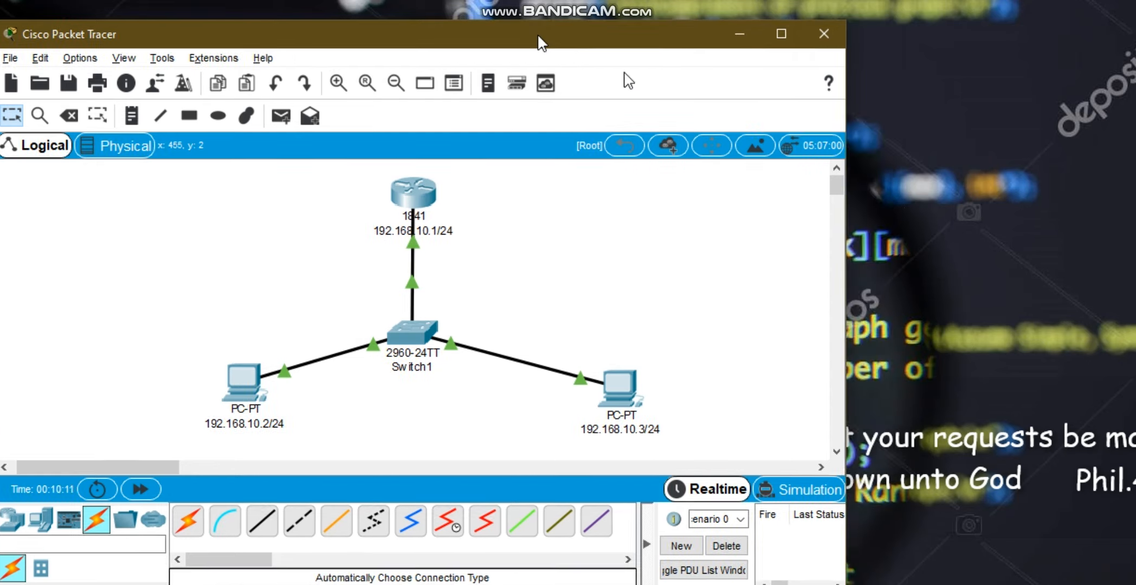
{"action": "left_click_drag", "start_coordinate": [845, 274], "coordinate": [1060, 292]}
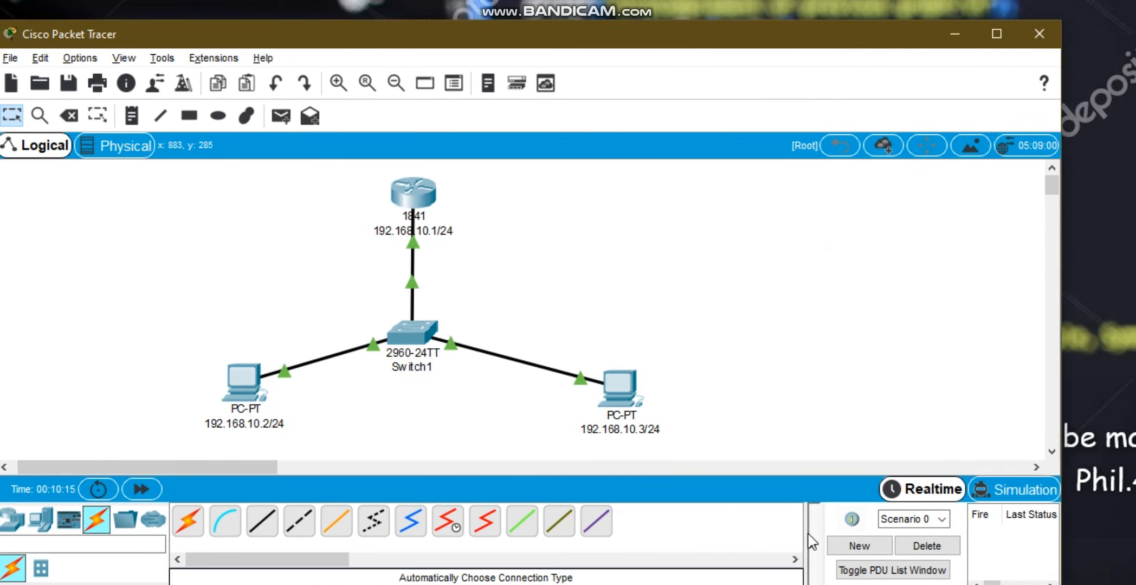
{"action": "left_click_drag", "start_coordinate": [813, 542], "coordinate": [631, 542]}
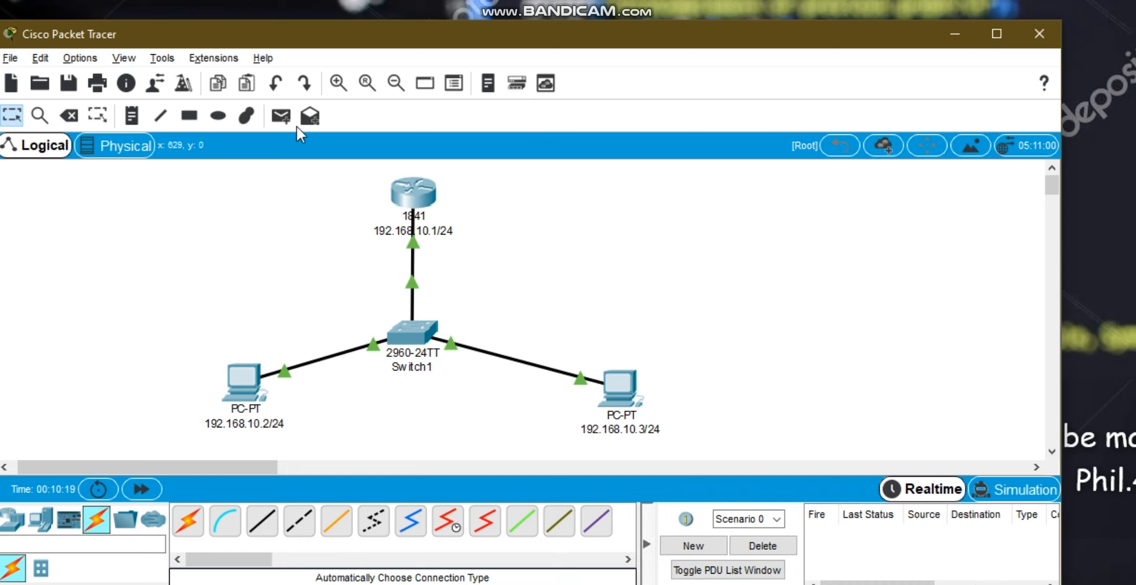
- Send a simple PDU from the router to the 192.168.10.2/24 PC and delete the scenario
{"action": "left_click", "coordinate": [281, 116]}
{"action": "left_click", "coordinate": [413, 192]}
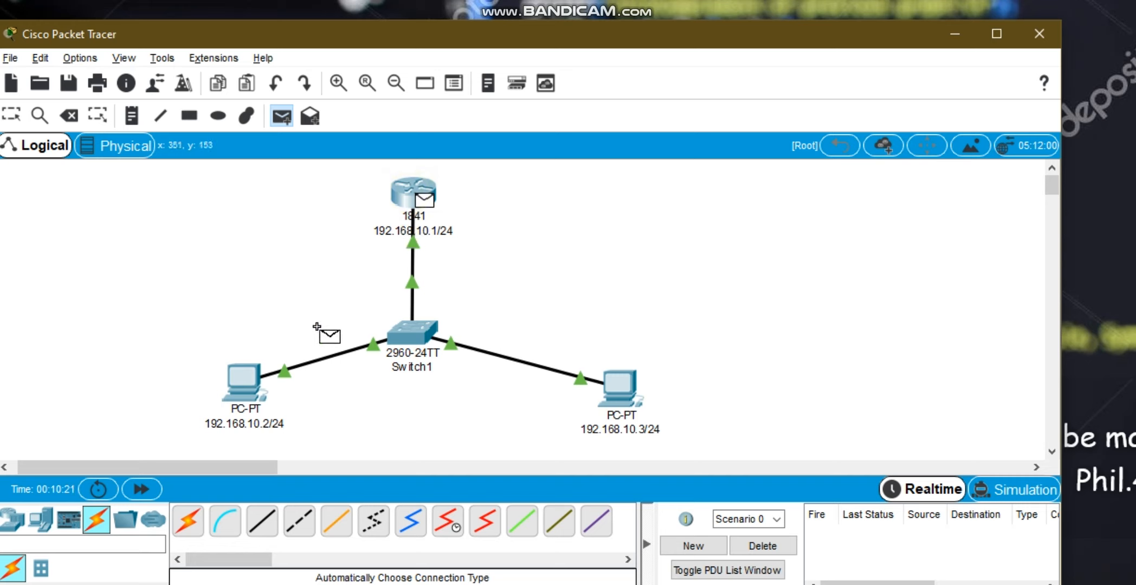
{"action": "left_click", "coordinate": [245, 381]}
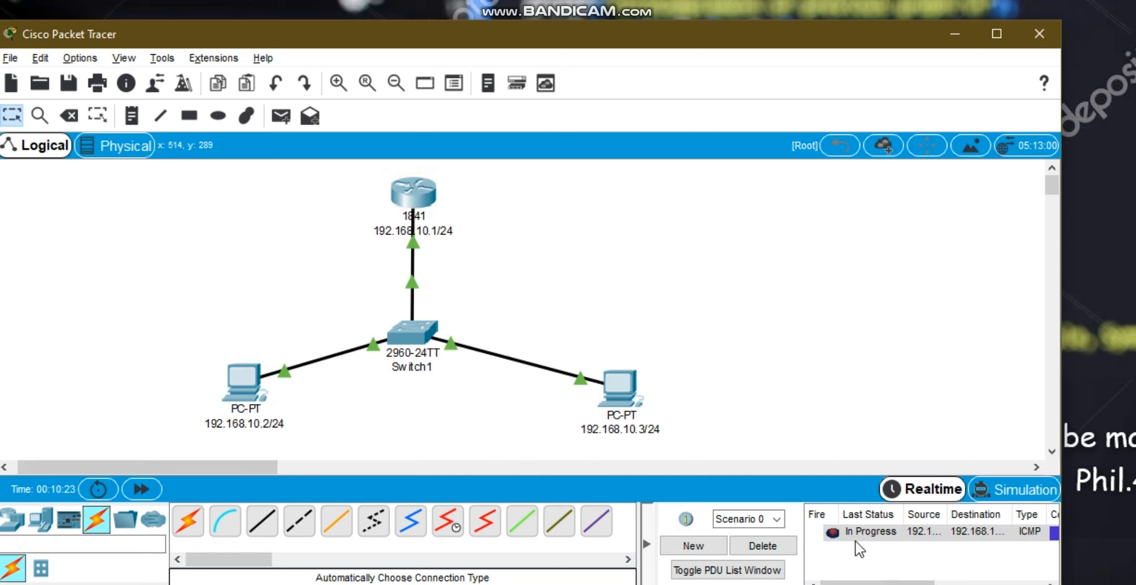
{"action": "left_click", "coordinate": [763, 546]}
- Test connectivity from the router to the 192.168.10.2/24 PC with a new simple PDU
{"action": "left_click", "coordinate": [287, 121]}
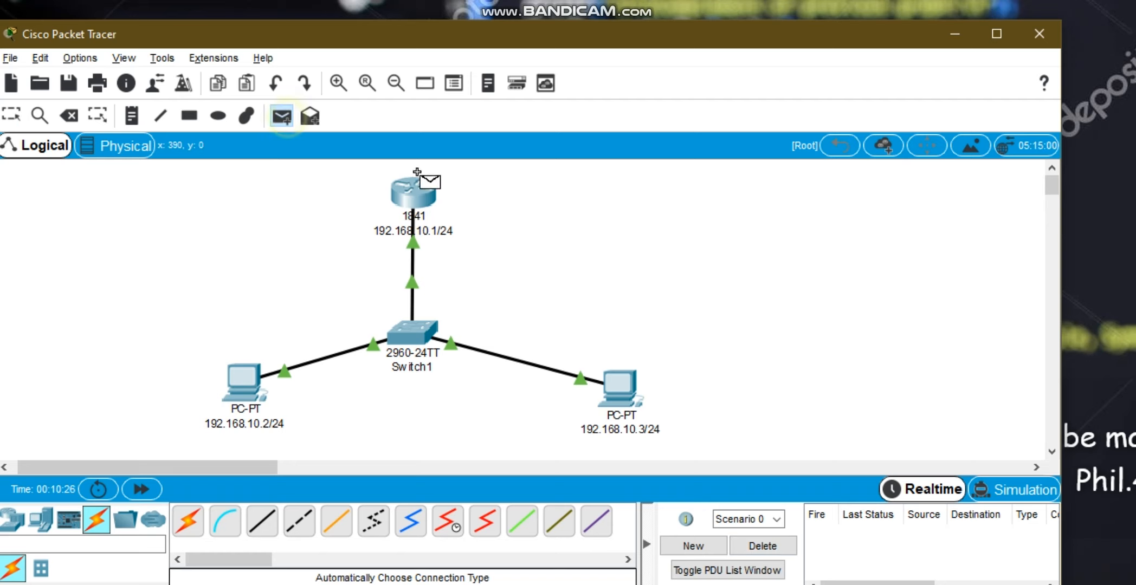
{"action": "left_click", "coordinate": [420, 194]}
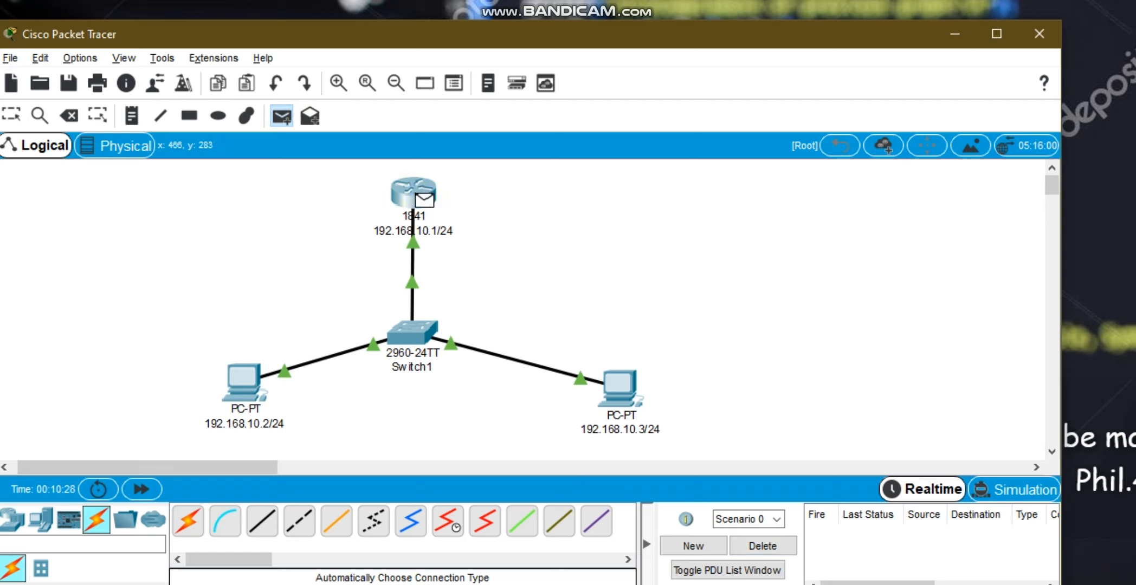
{"action": "left_click", "coordinate": [244, 384]}
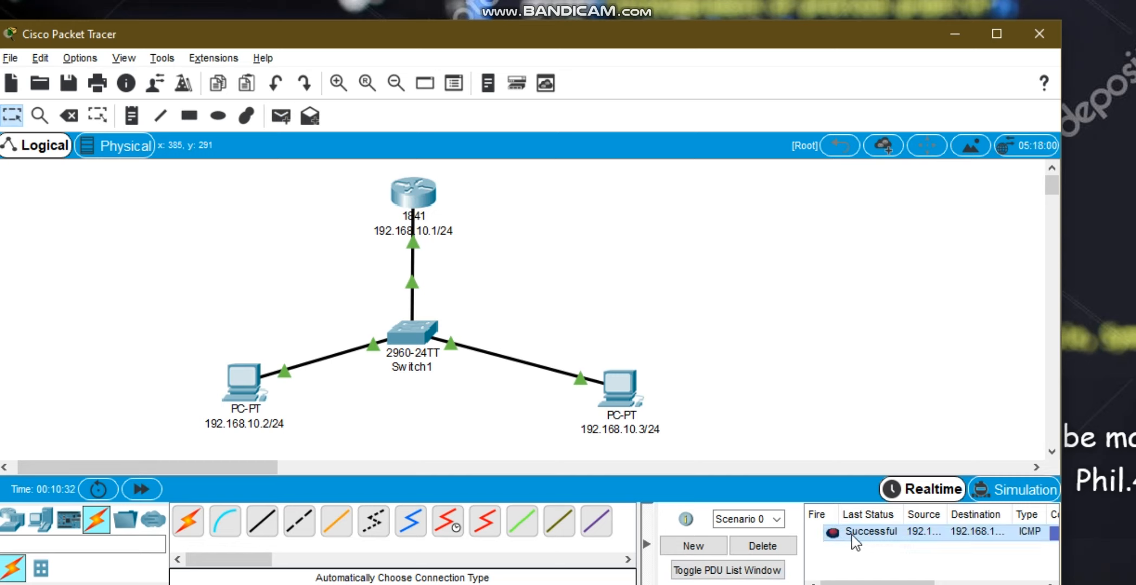
- Send a simple PDU from the router to the 192.168.10.3/24 PC and delete the scenario
{"action": "left_click", "coordinate": [281, 116]}
{"action": "left_click", "coordinate": [426, 197]}
{"action": "left_click", "coordinate": [617, 389]}
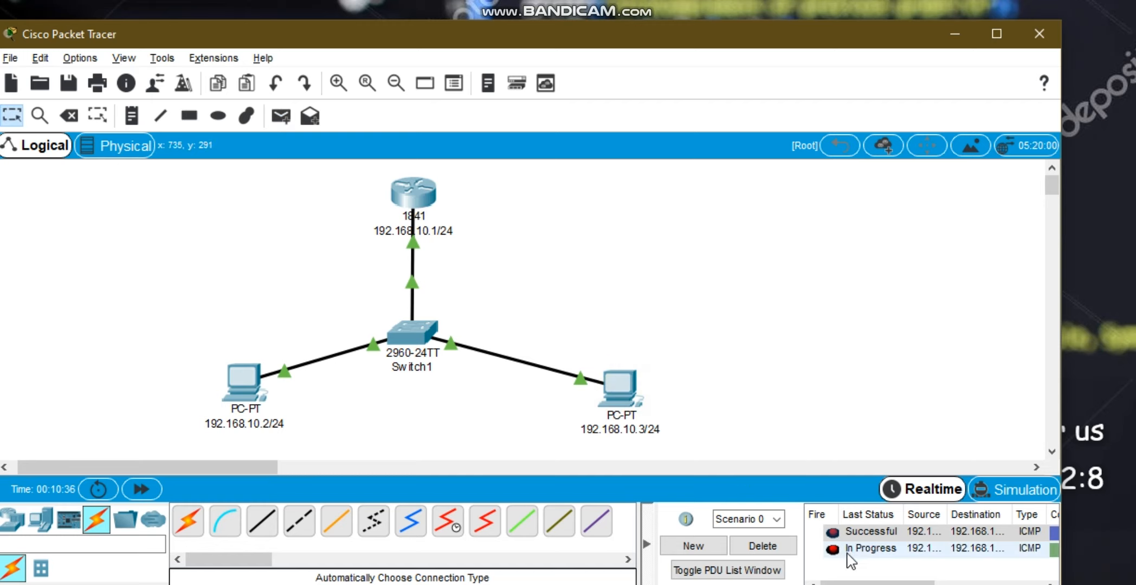
{"action": "left_click", "coordinate": [780, 546]}
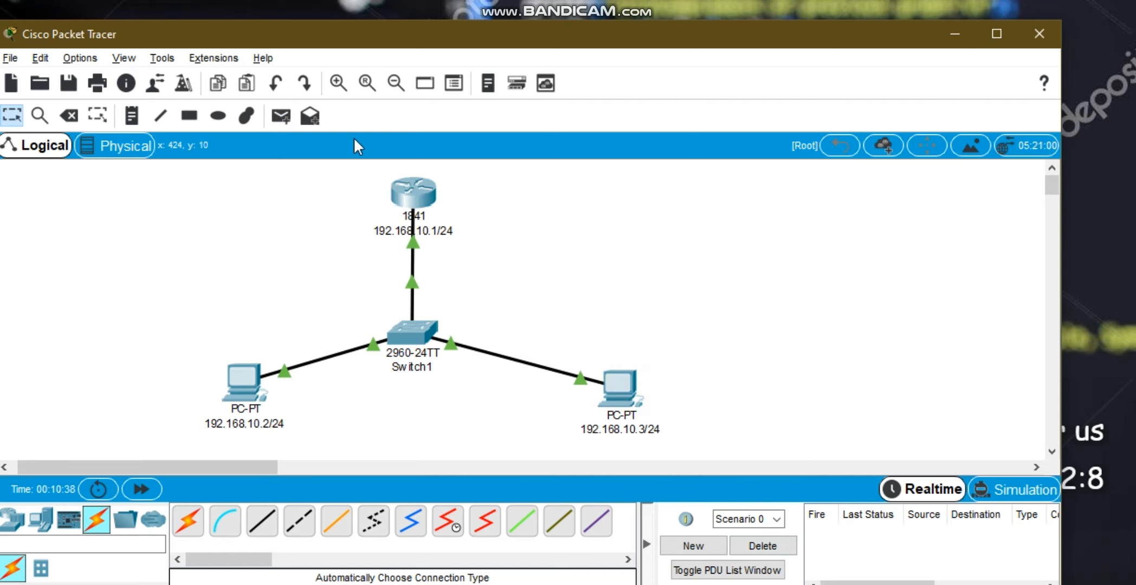
- Test connectivity from the router to the 192.168.10.3/24 PC with a new simple PDU
{"action": "left_click", "coordinate": [281, 116]}
{"action": "left_click", "coordinate": [424, 198]}
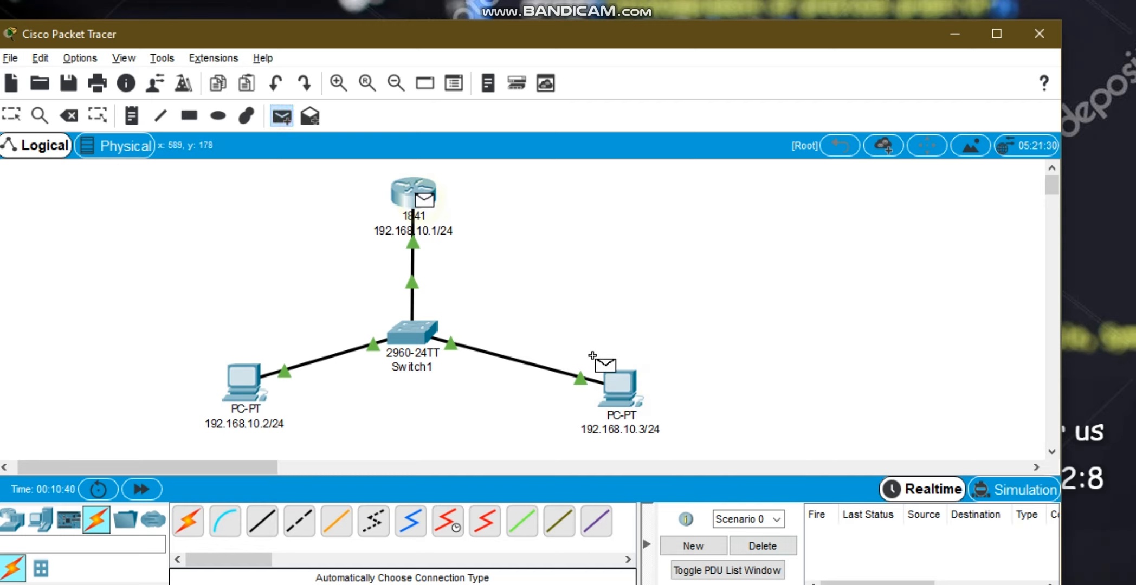
{"action": "left_click", "coordinate": [620, 396]}
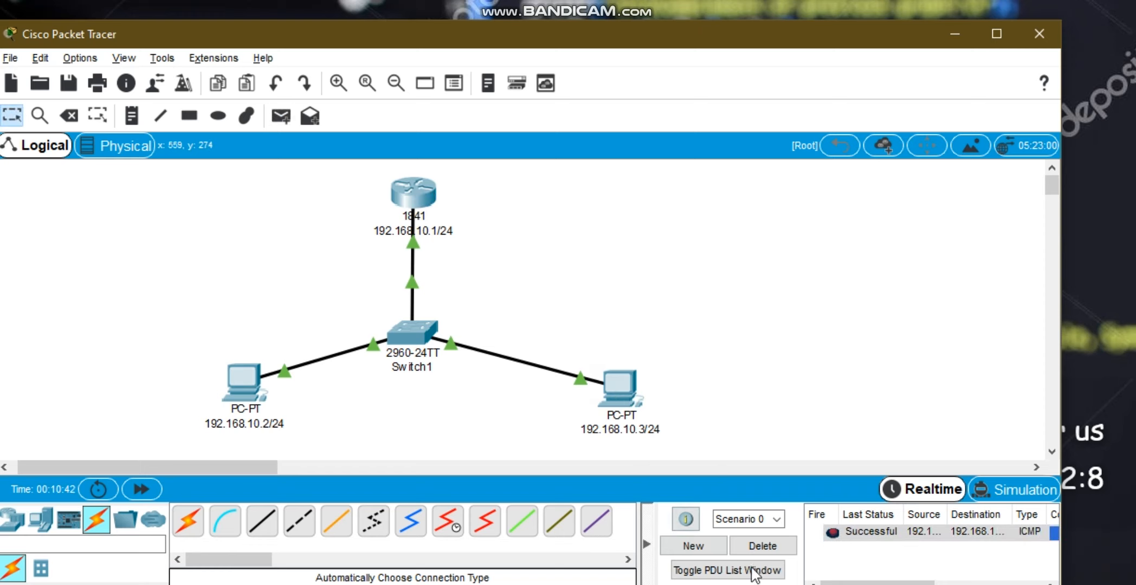
- Delete the scenario's PDU entry and switch the network from Realtime to Simulation mode
{"action": "left_click", "coordinate": [764, 546]}
{"action": "left_click", "coordinate": [1000, 490]}
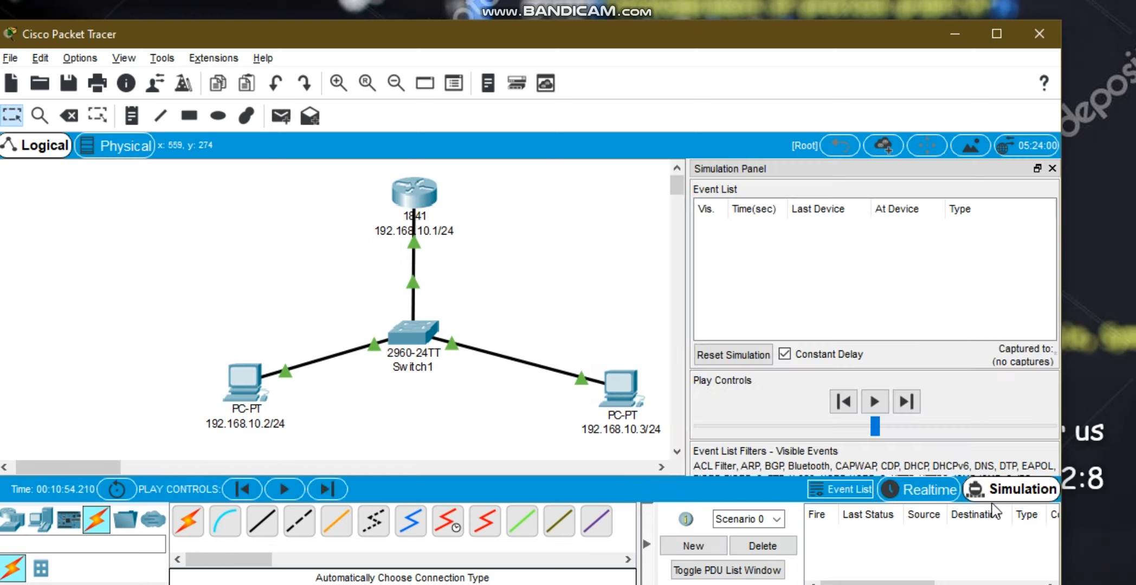
- Add a simple PDU from the router to the 192.168.10.3/24 PC and play the simulation at a faster speed
{"action": "left_click", "coordinate": [280, 115]}
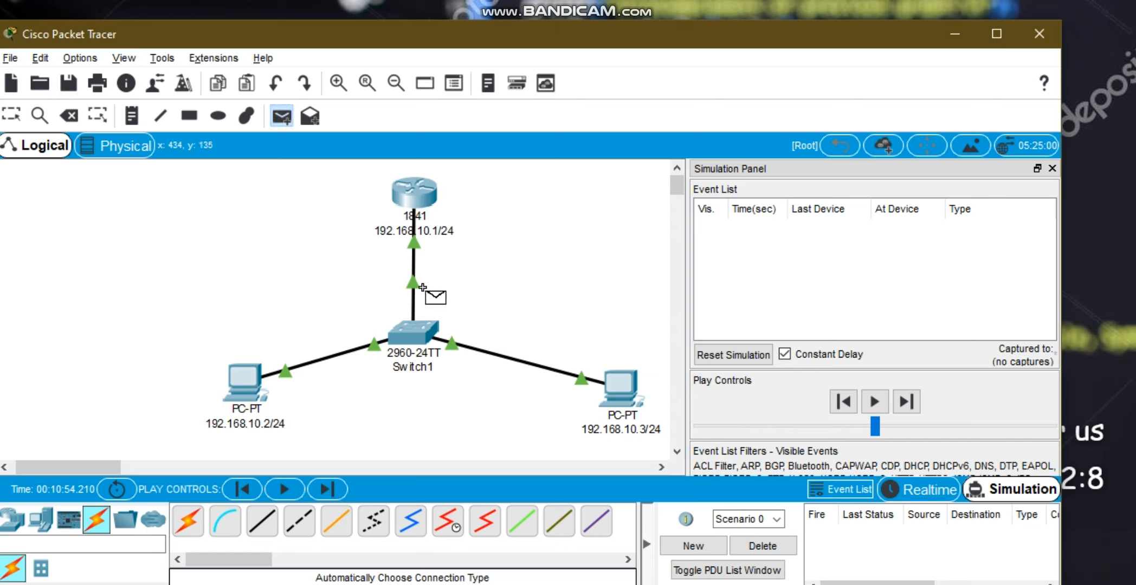
{"action": "left_click", "coordinate": [413, 192]}
{"action": "left_click", "coordinate": [620, 386]}
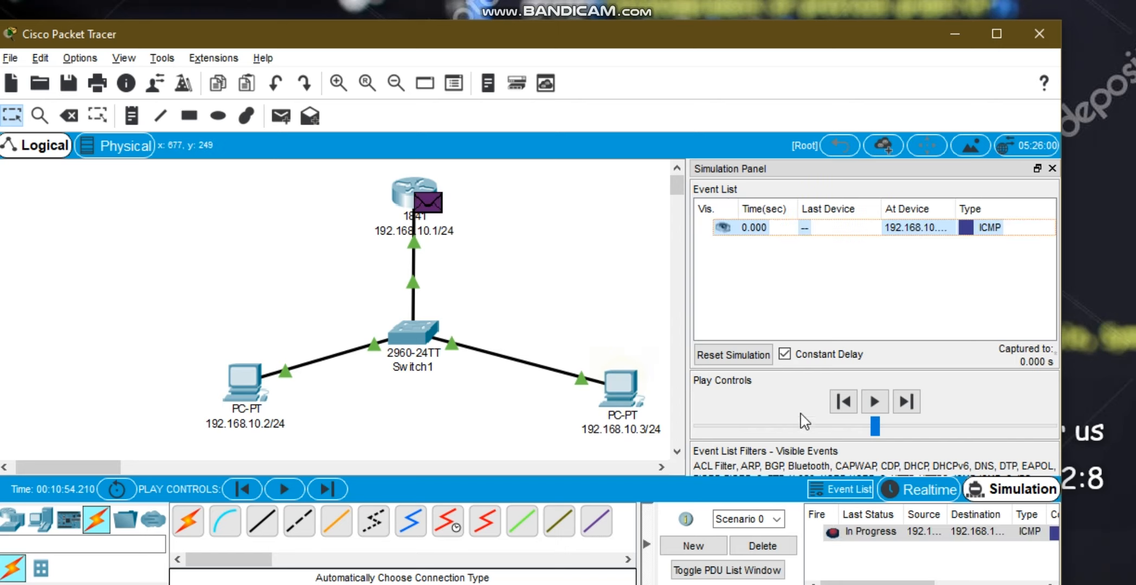
{"action": "left_click_drag", "start_coordinate": [875, 428], "coordinate": [956, 429]}
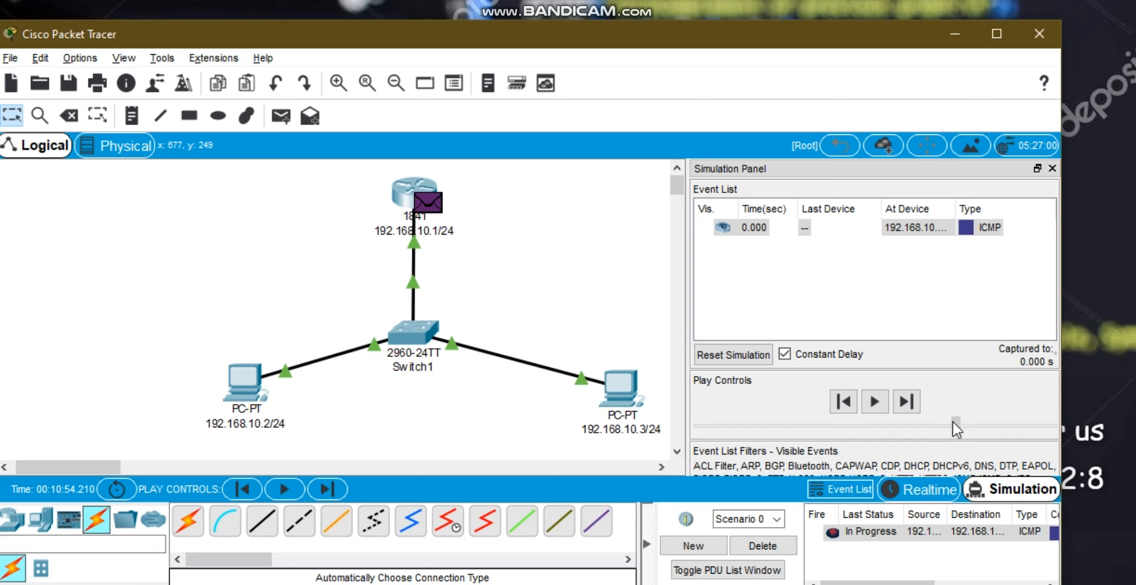
{"action": "left_click", "coordinate": [885, 403]}
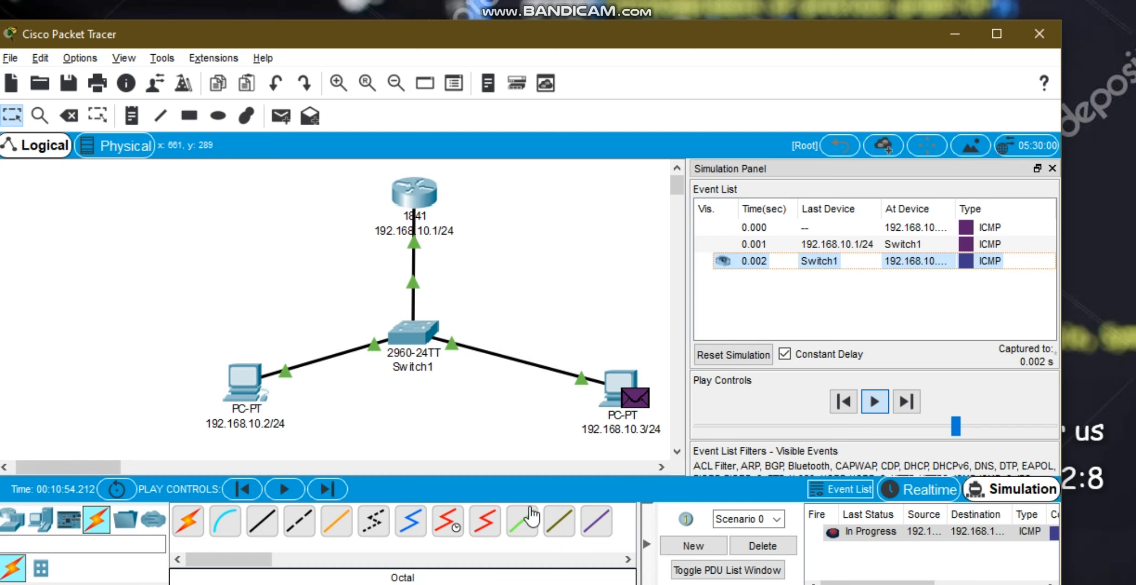
- Open a blank Notepad window and move it clear of the network topology
{"action": "key", "text": "super+r"}
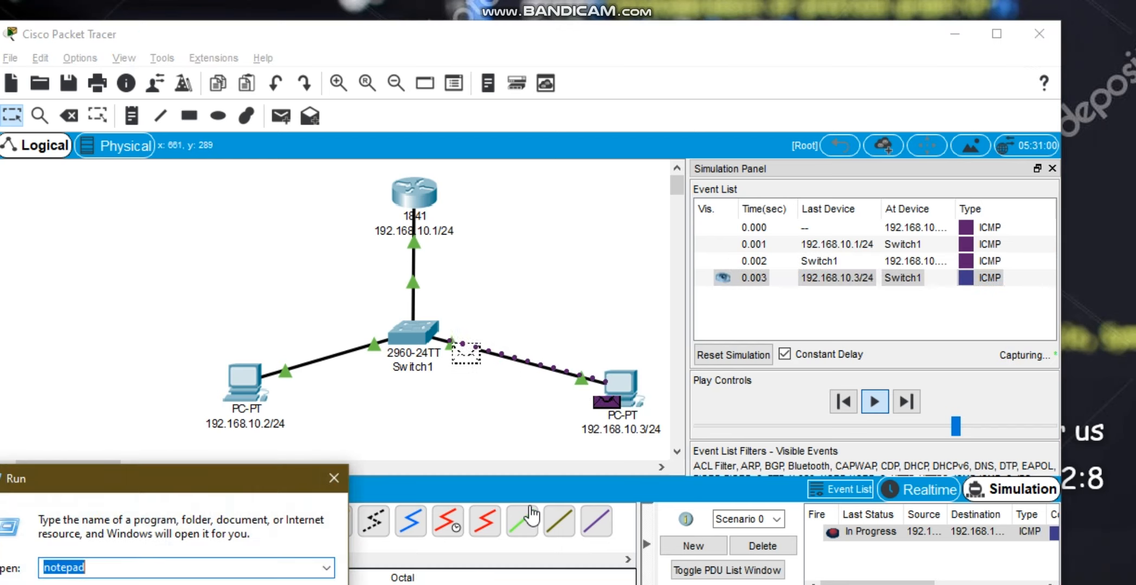
{"action": "key", "text": "Return"}
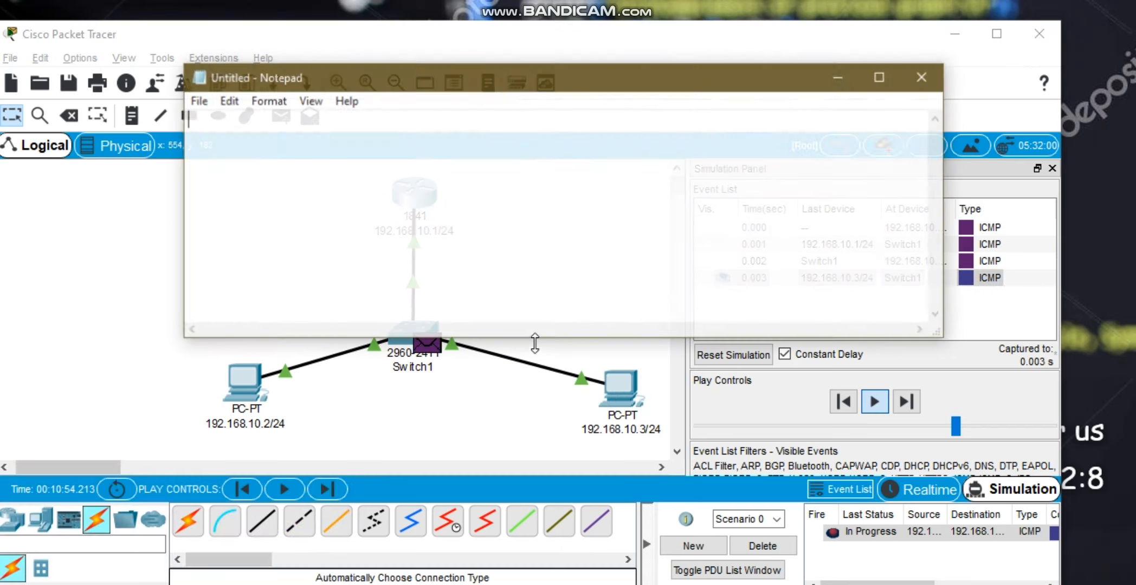
{"action": "left_click", "coordinate": [521, 83]}
{"action": "left_click_drag", "start_coordinate": [521, 82], "coordinate": [921, 67]}
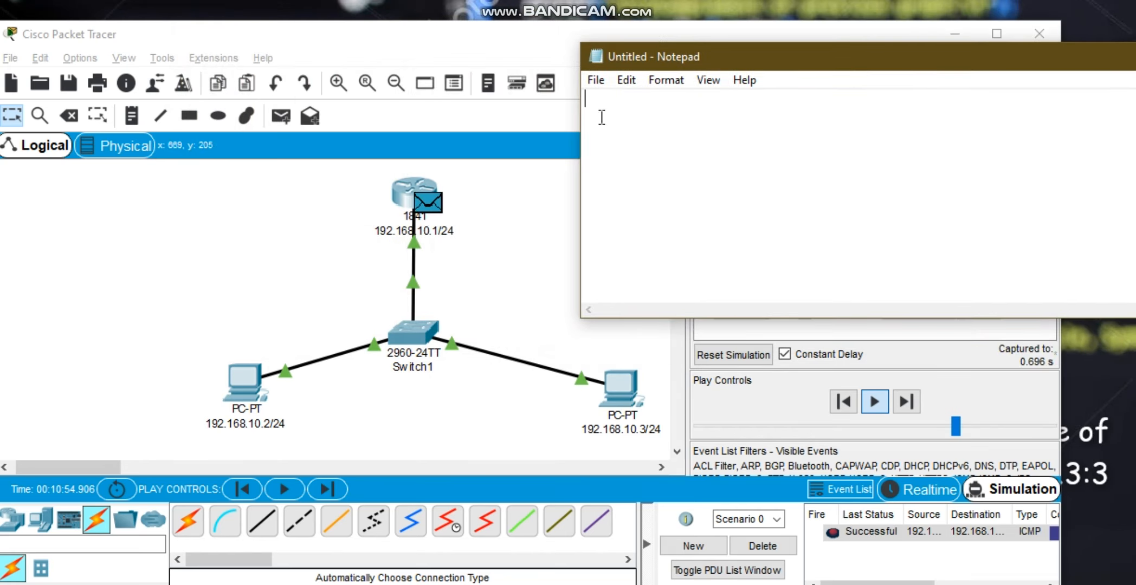
- Write "thank you guys for watching my vide please subscribe to my cahnnel" in the blank Notepad document
{"action": "type", "text": "thank "}
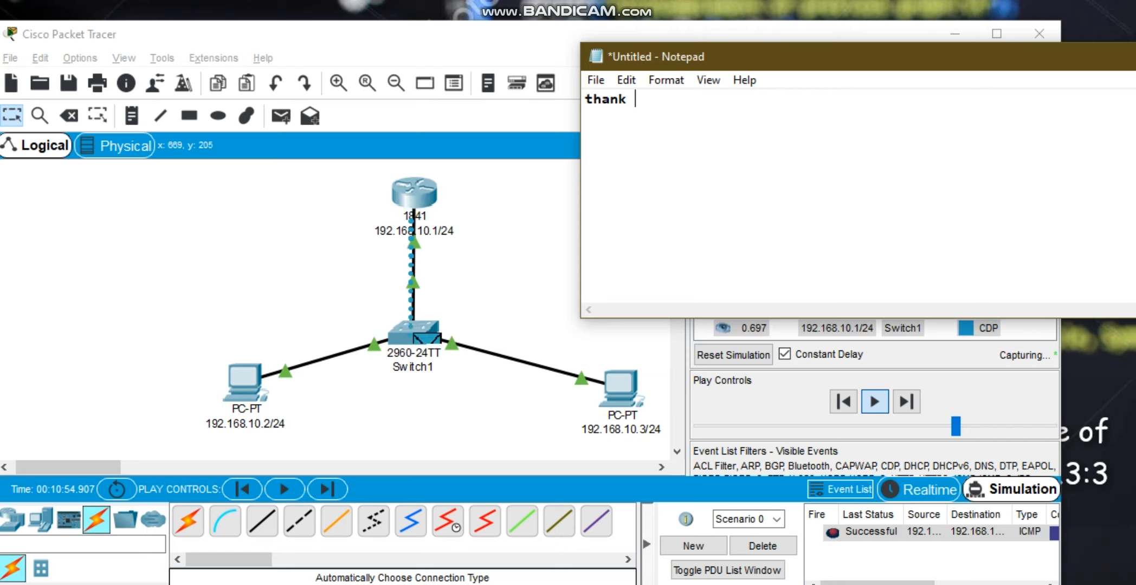
{"action": "type", "text": "you guys f"}
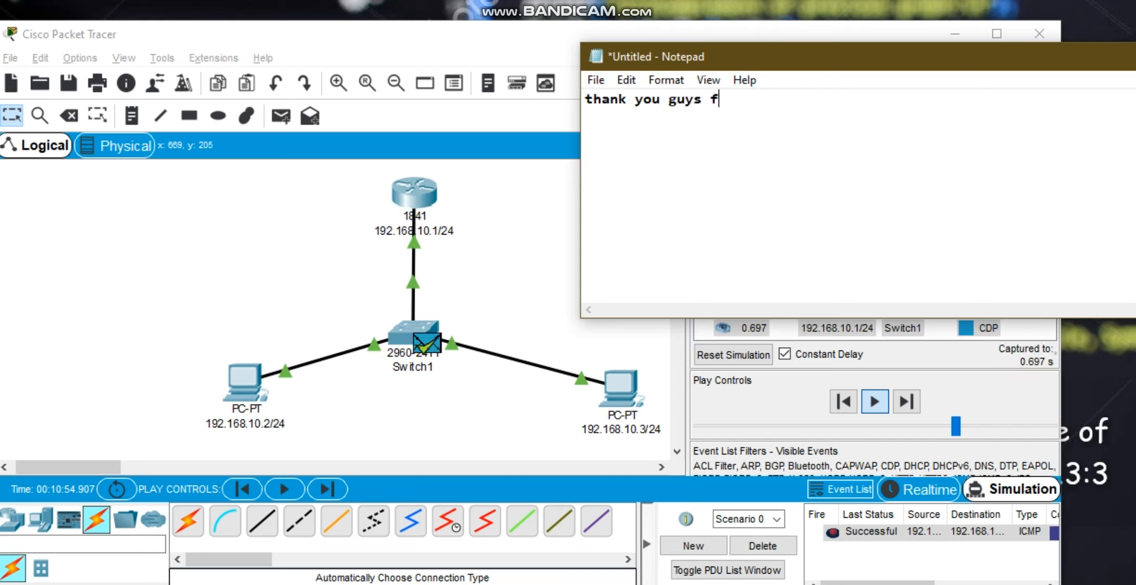
{"action": "type", "text": "or wat"}
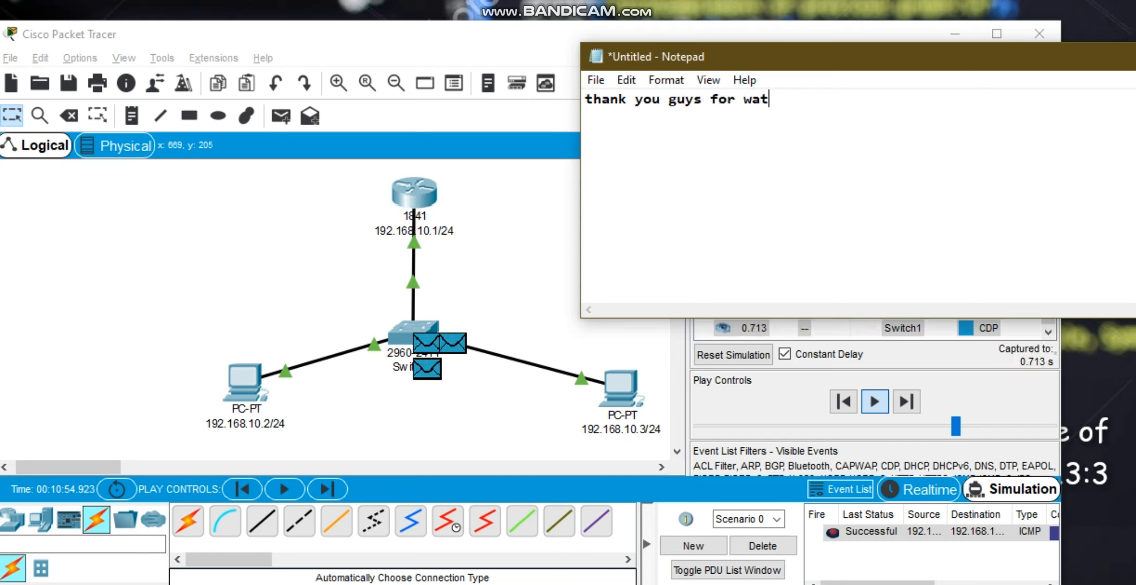
{"action": "type", "text": "chik"}
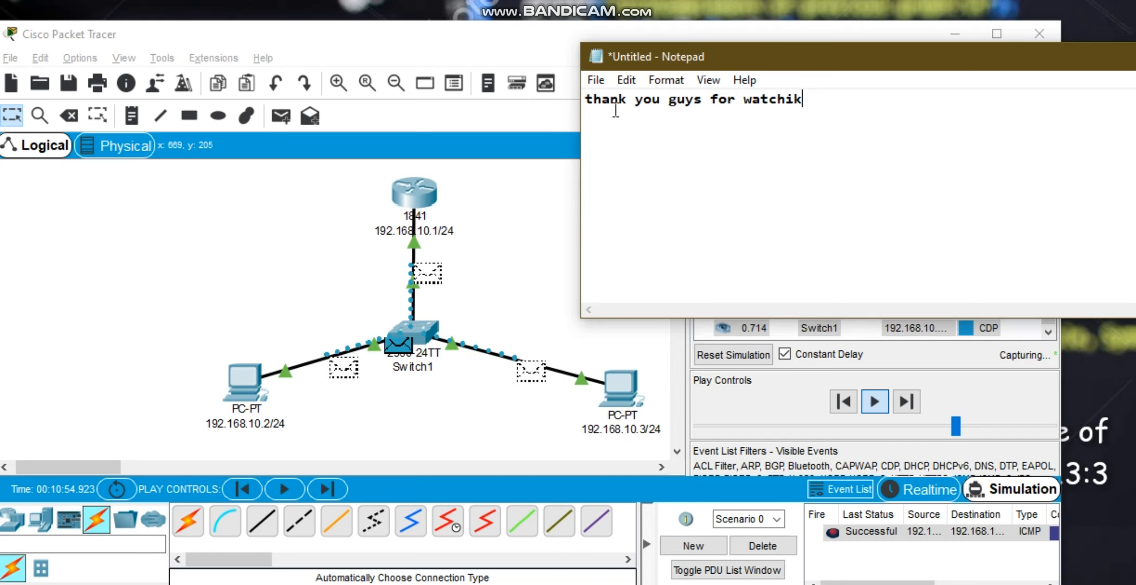
{"action": "key", "text": "BackSpace"}
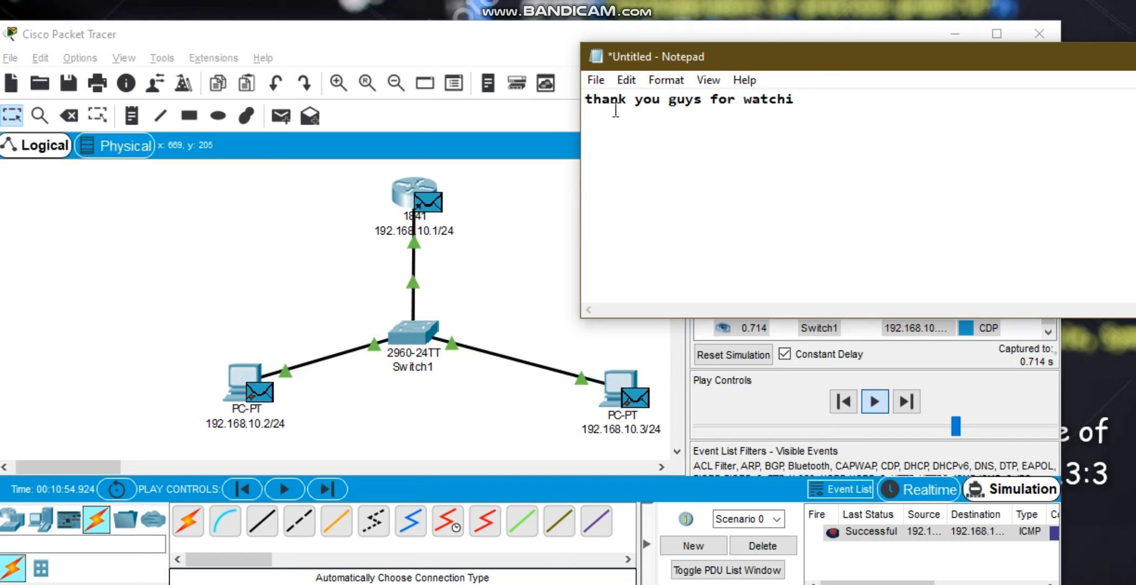
{"action": "key", "text": "BackSpace"}
{"action": "key", "text": "BackSpace"}
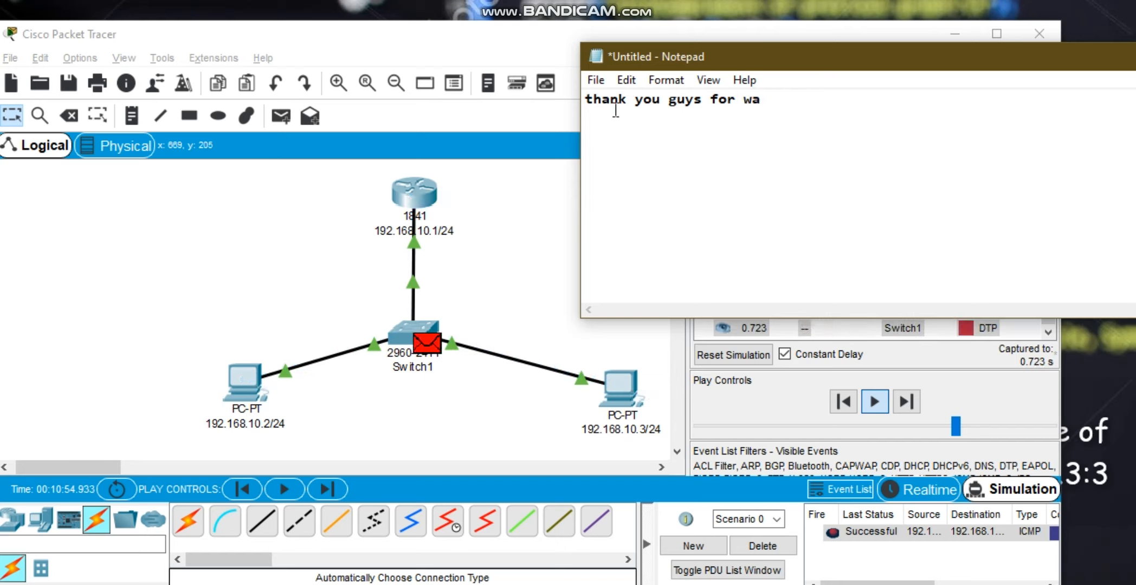
{"action": "type", "text": "ching my vide"}
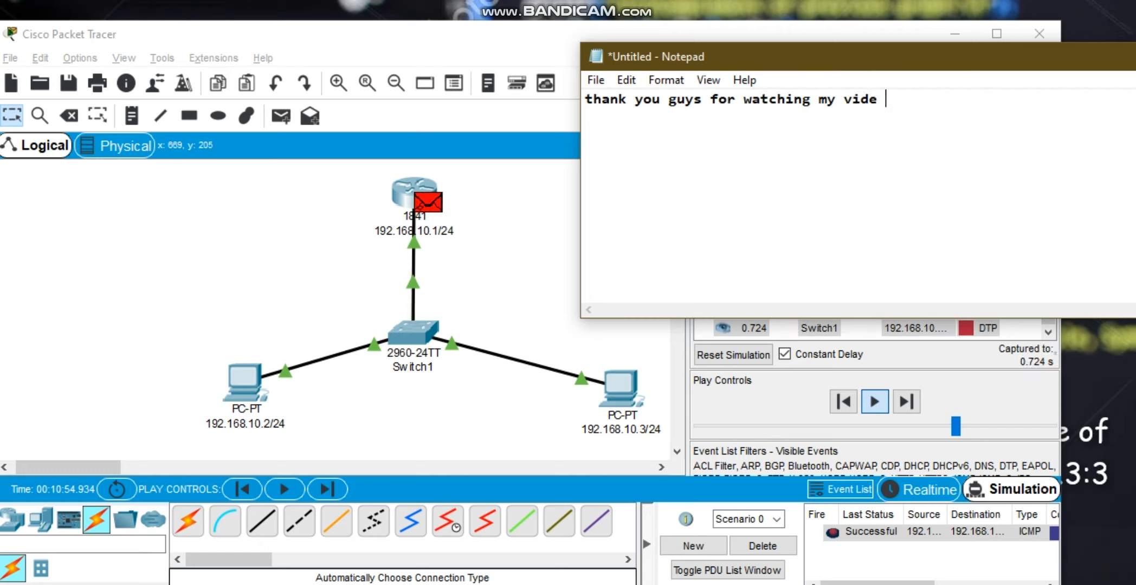
{"action": "type", "text": " please "}
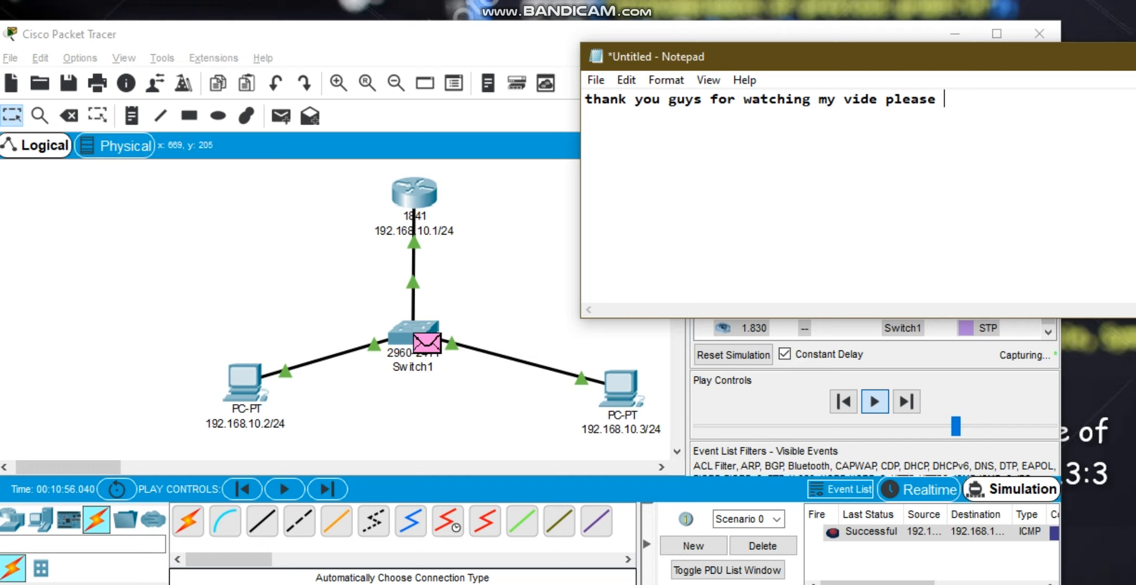
{"action": "type", "text": "sub"}
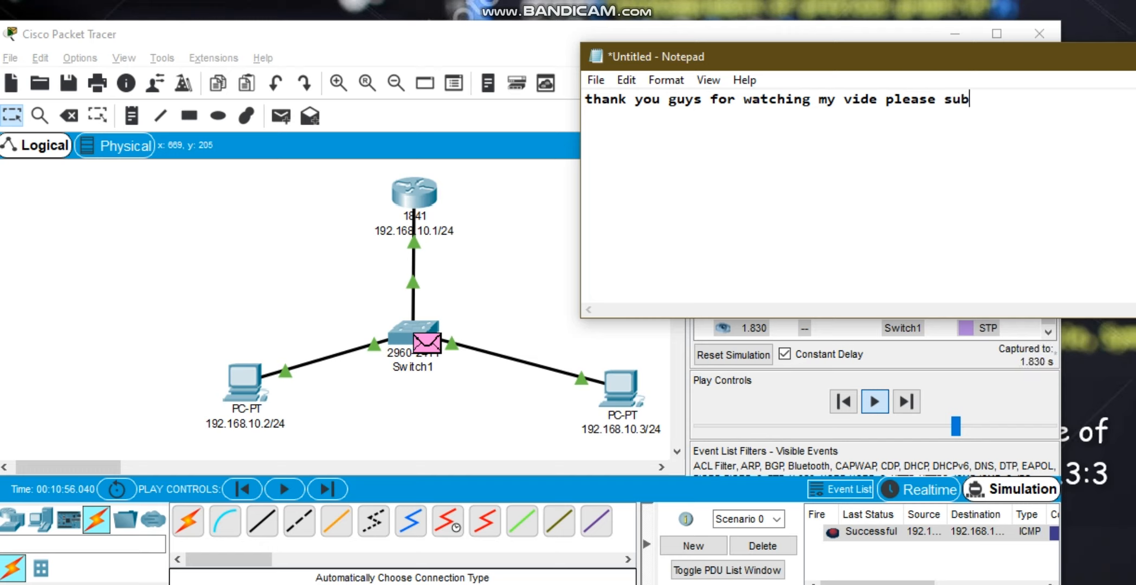
{"action": "type", "text": "scribe "}
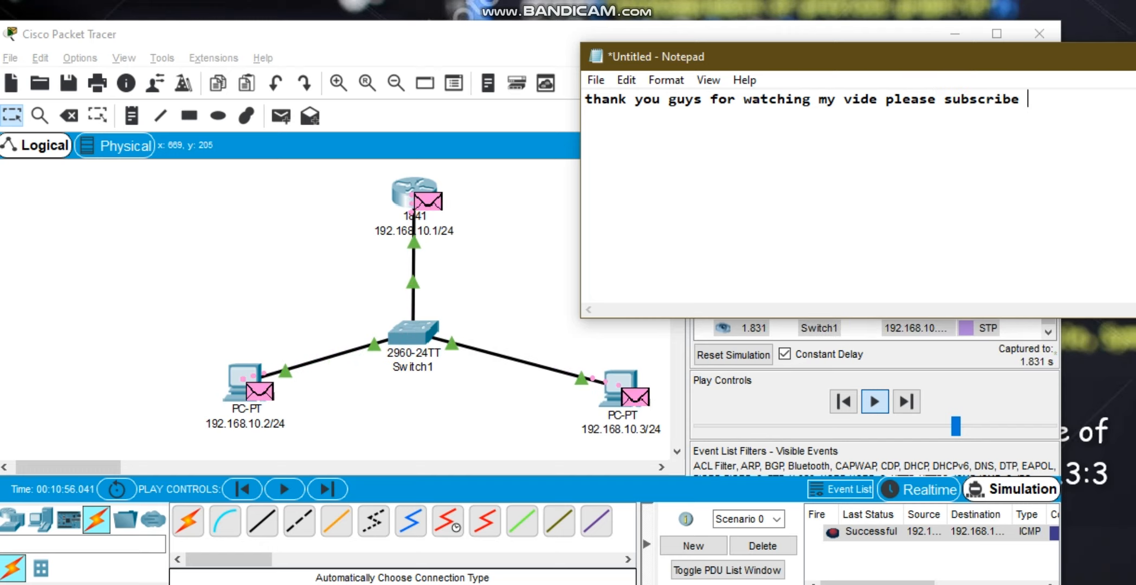
{"action": "type", "text": "to my cahn"}
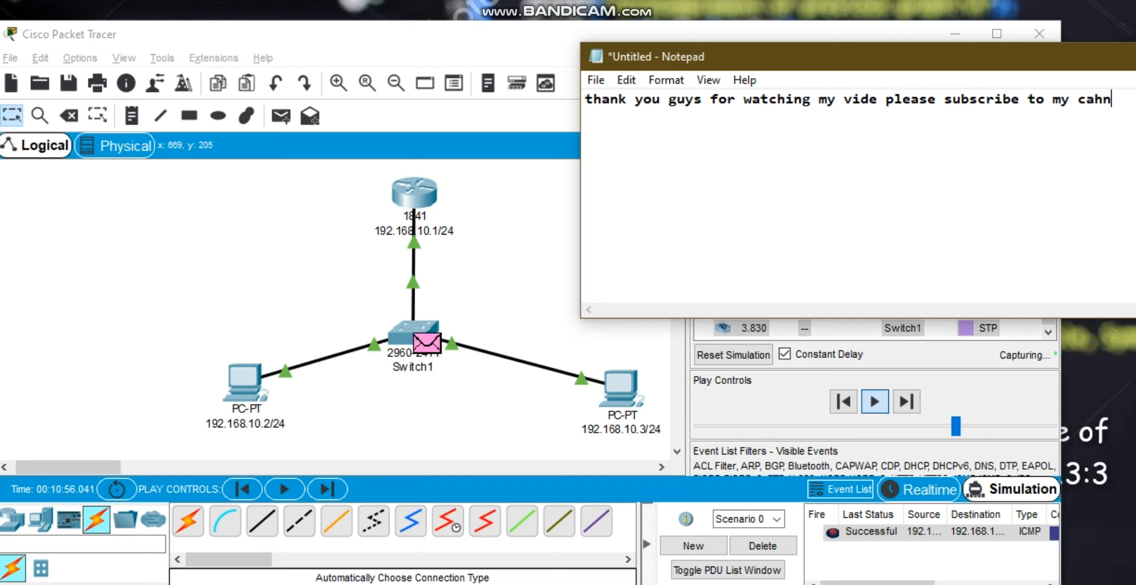
{"action": "type", "text": "nel"}
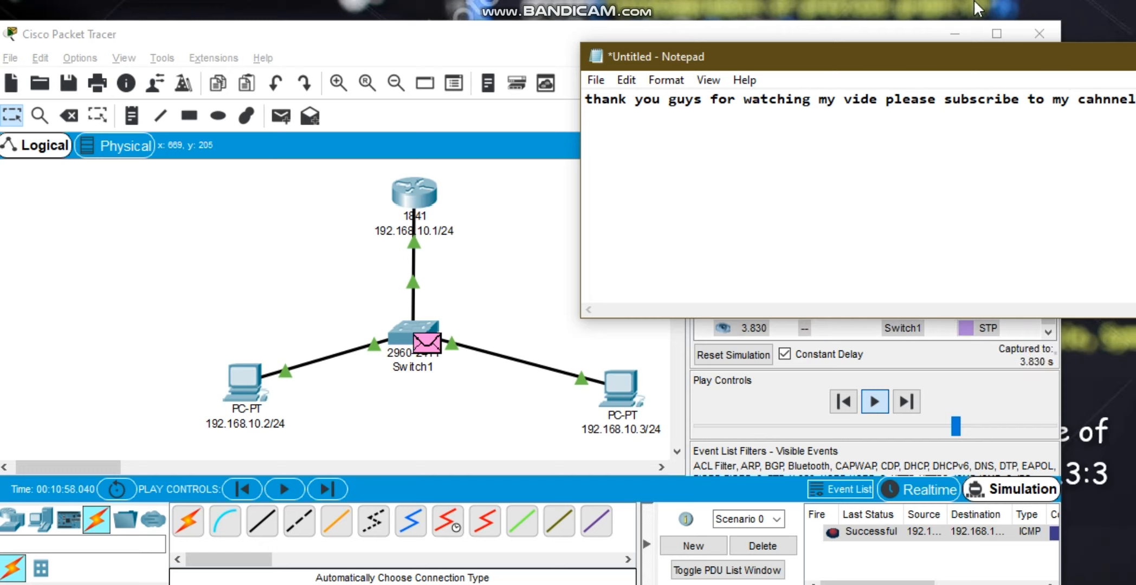